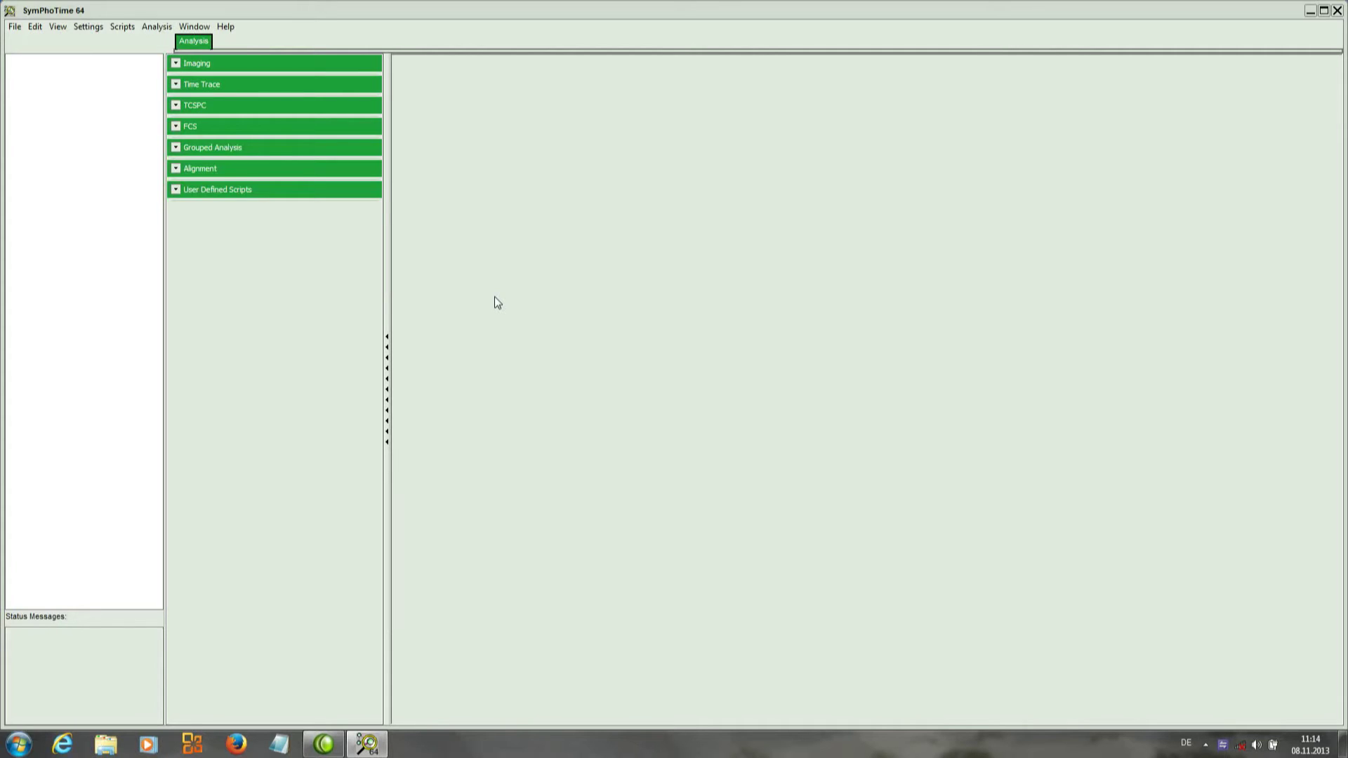
Reopen the Samples.sptw workspace from recent files and select Atto655_diff_FLCS-pattern.ptu
left_click(14, 31)
mouse_move(29, 59)
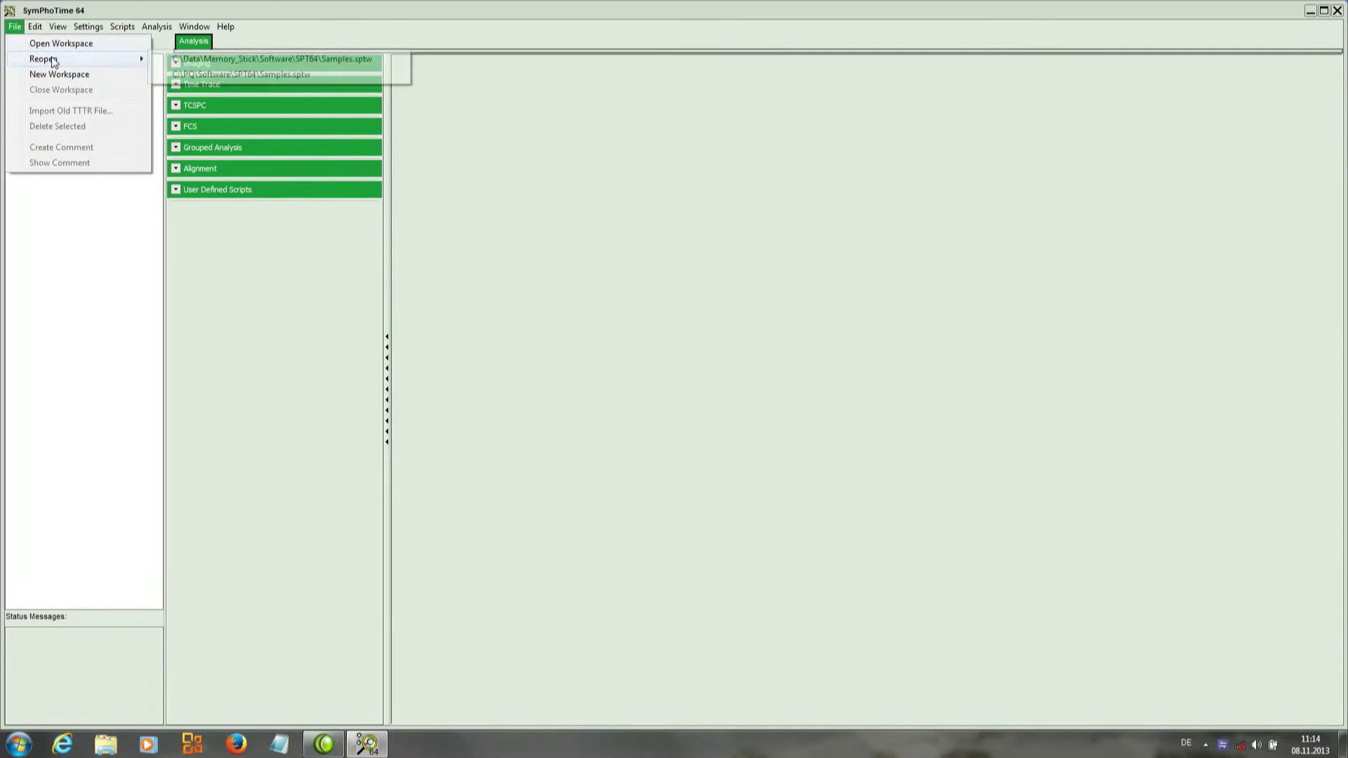
left_click(191, 60)
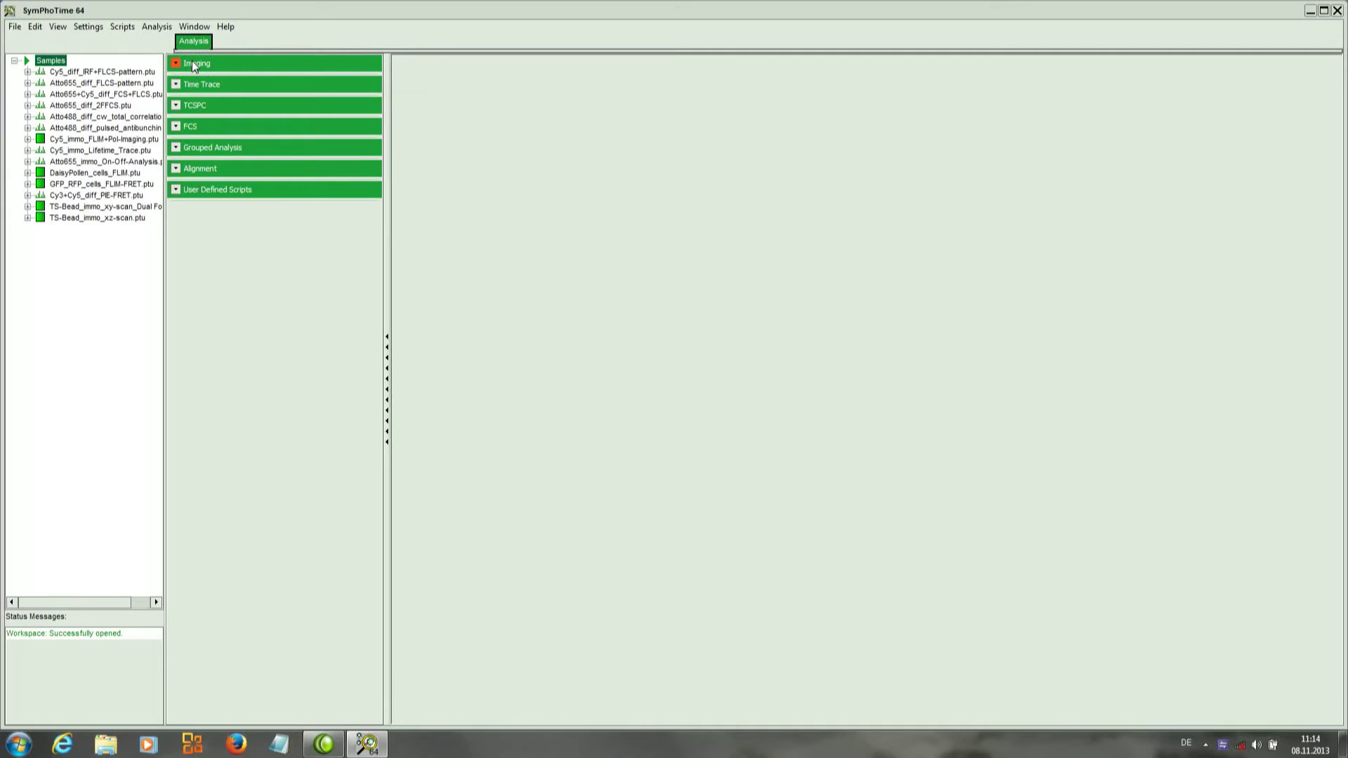
left_click(118, 84)
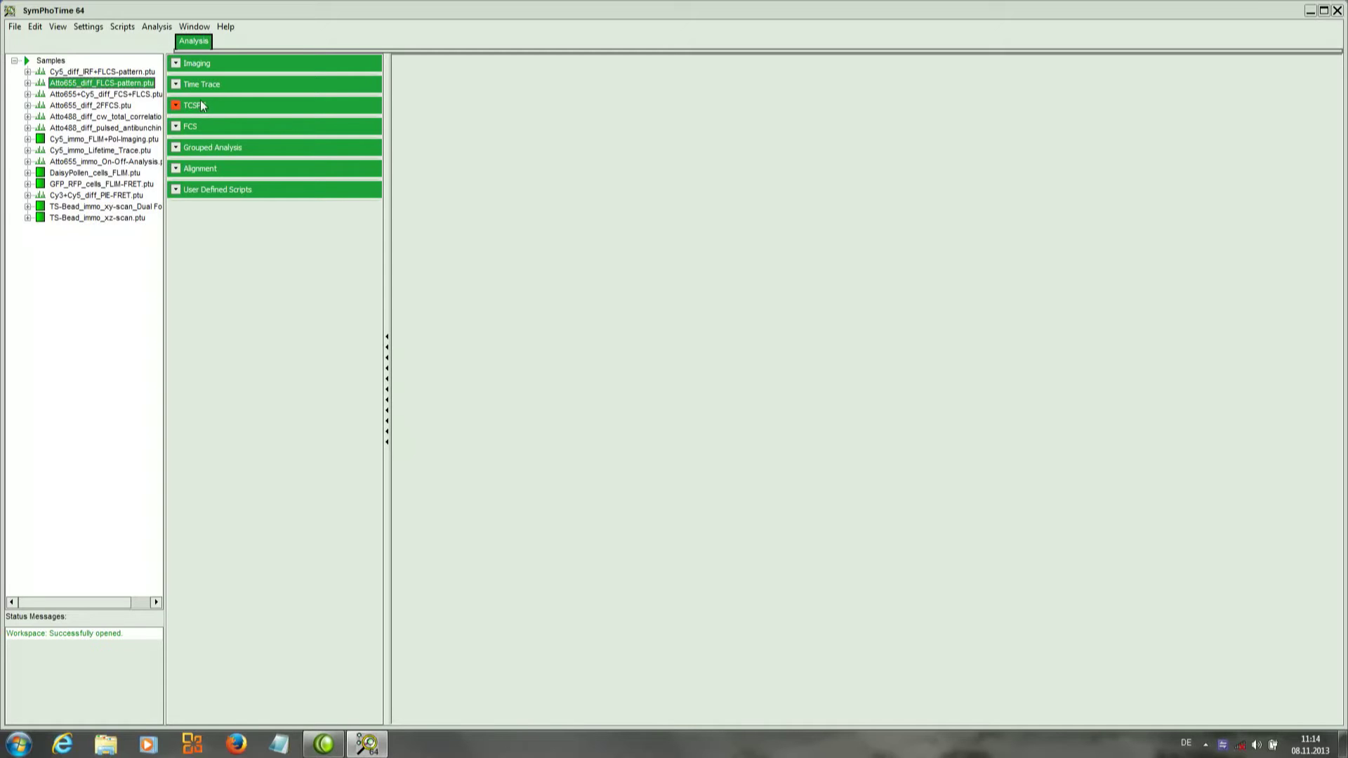
Start a TCSPC Fitting of Atto655_diff_FLCS-pattern from the TCSPC section
left_click(176, 105)
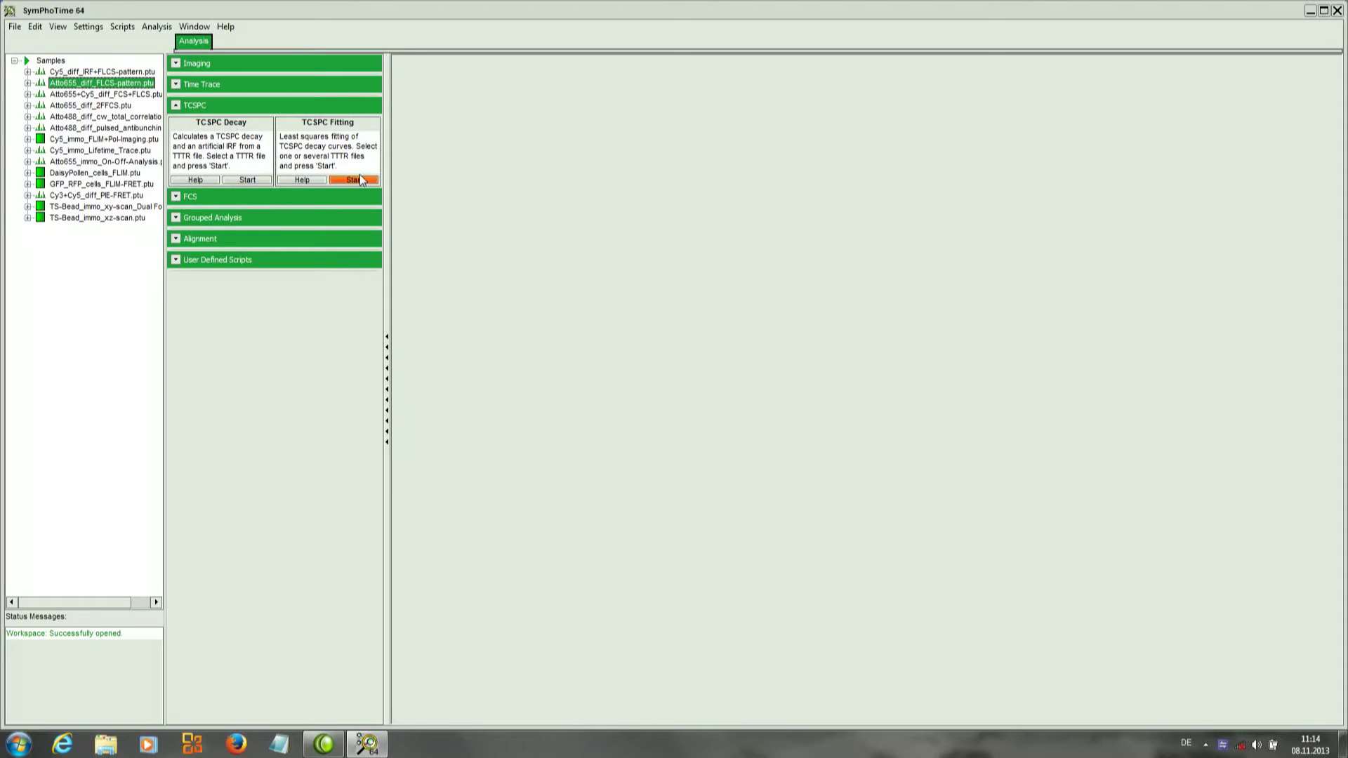
left_click(359, 181)
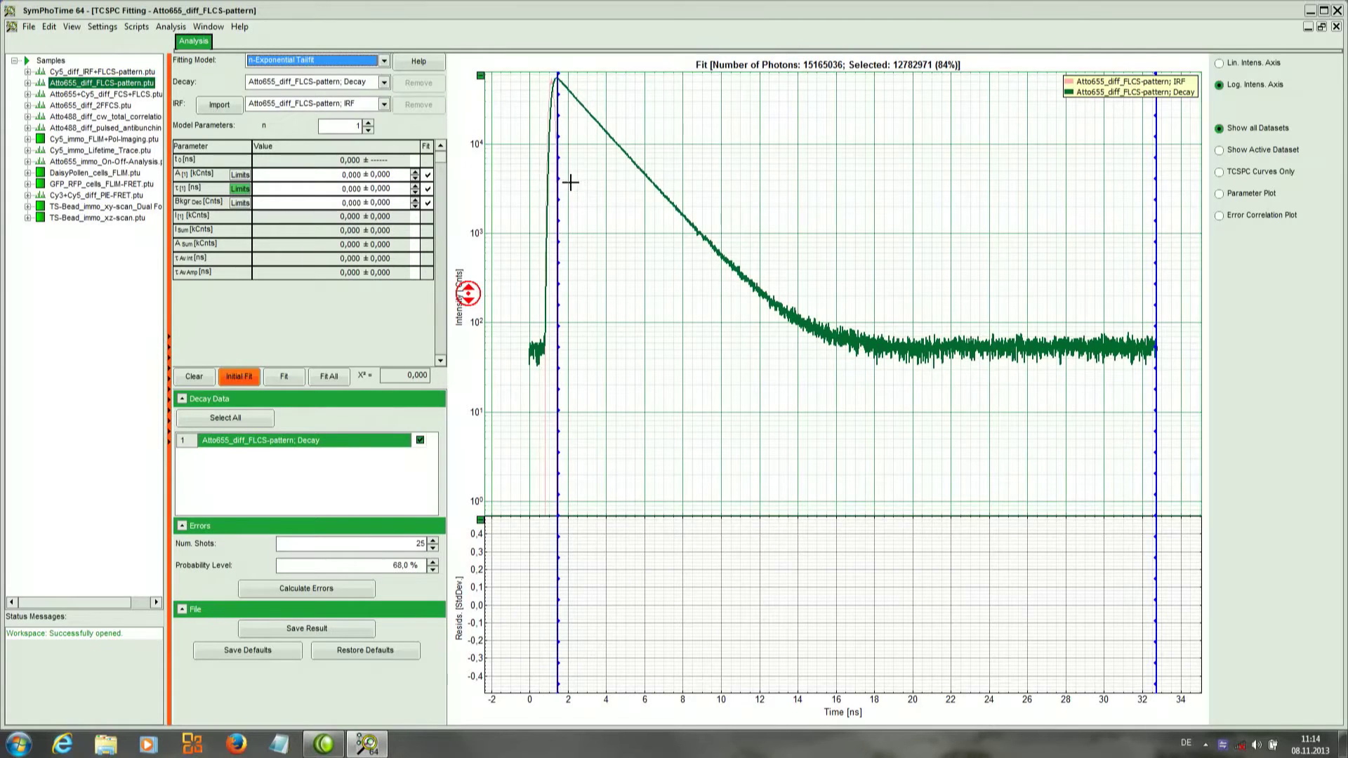
Switch the fitting model to n-Exponential Reconvolution and read its help page
left_click(384, 61)
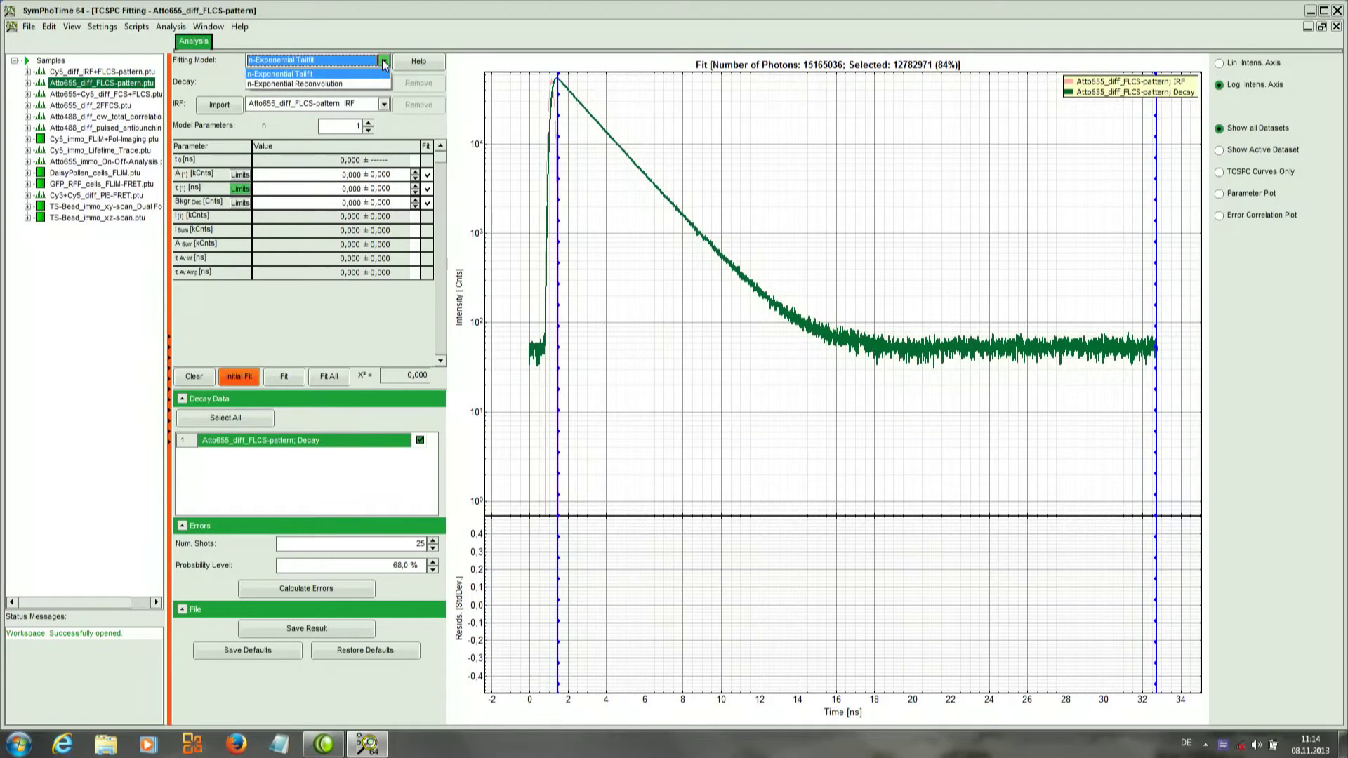
left_click(382, 85)
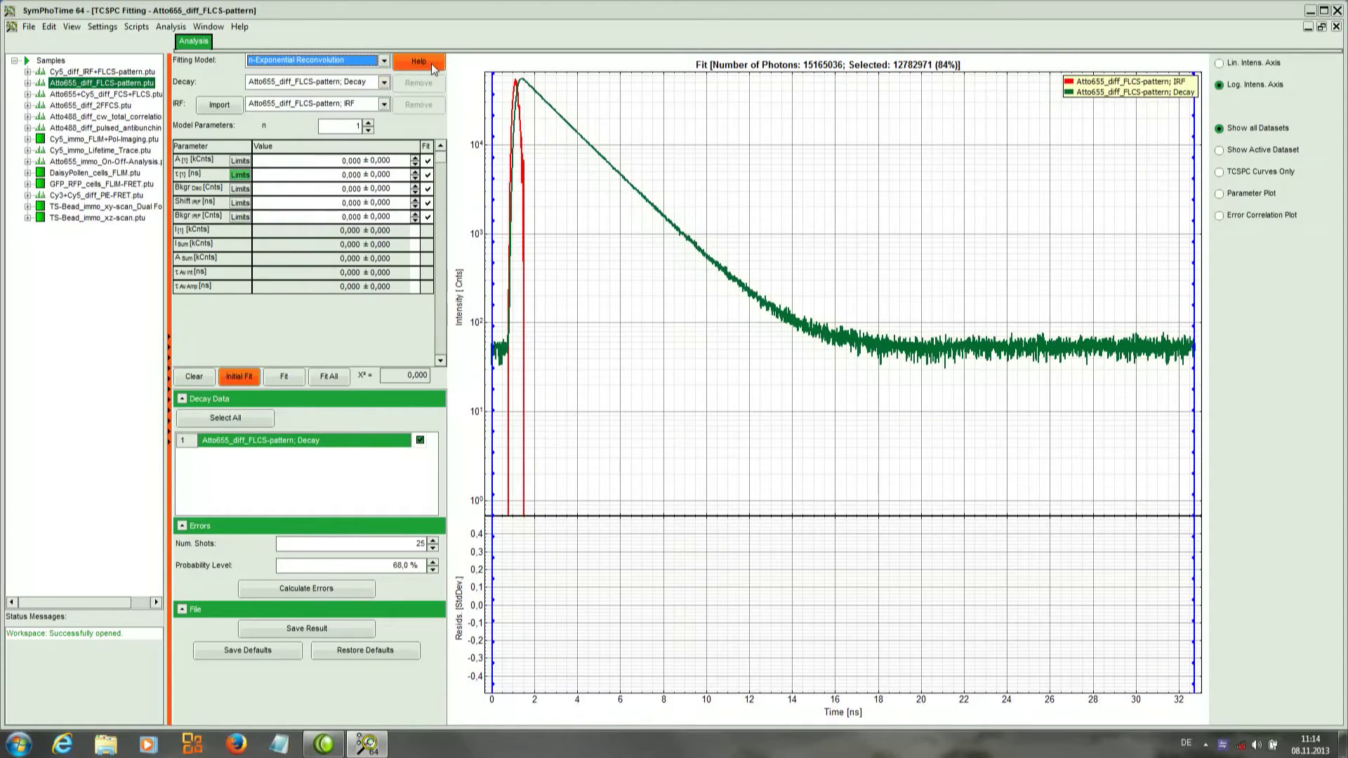
left_click(431, 63)
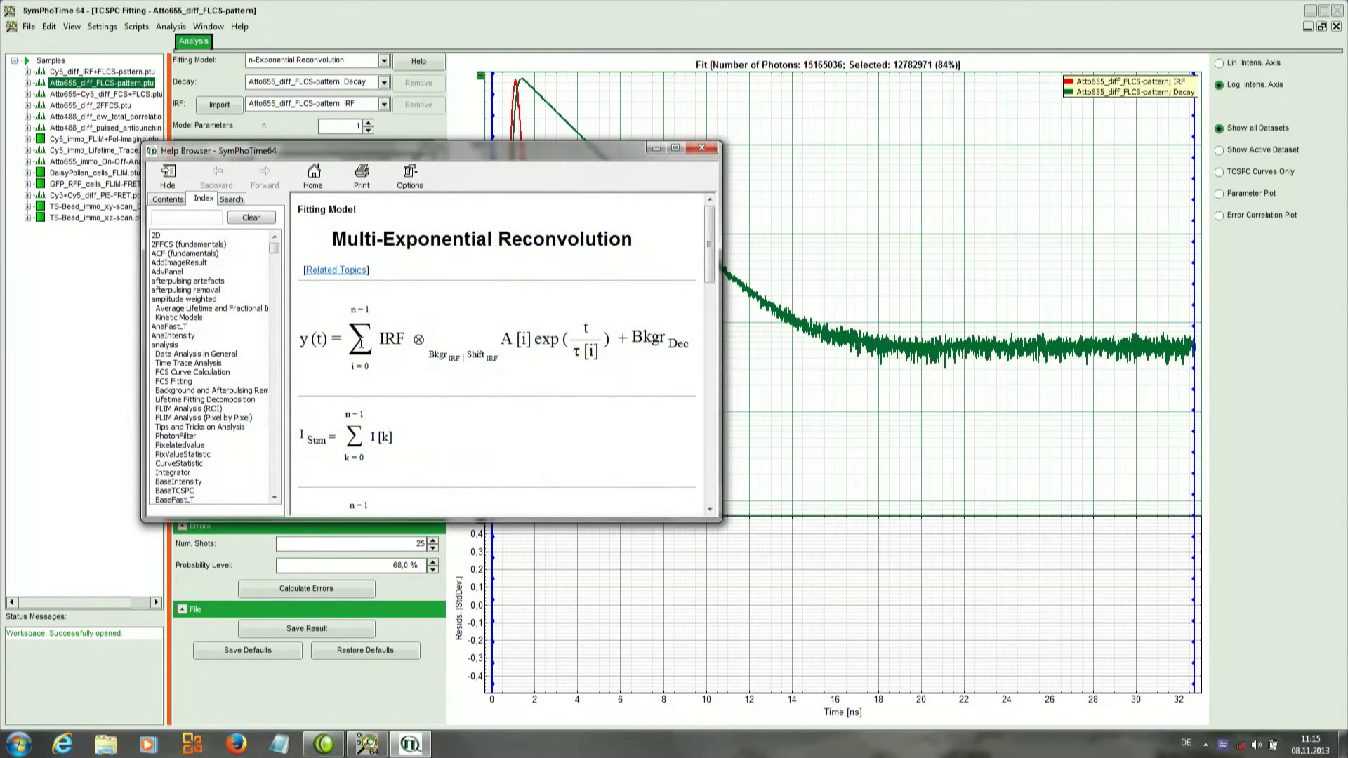
left_click(710, 256)
left_click_drag(710, 256, 731, 451)
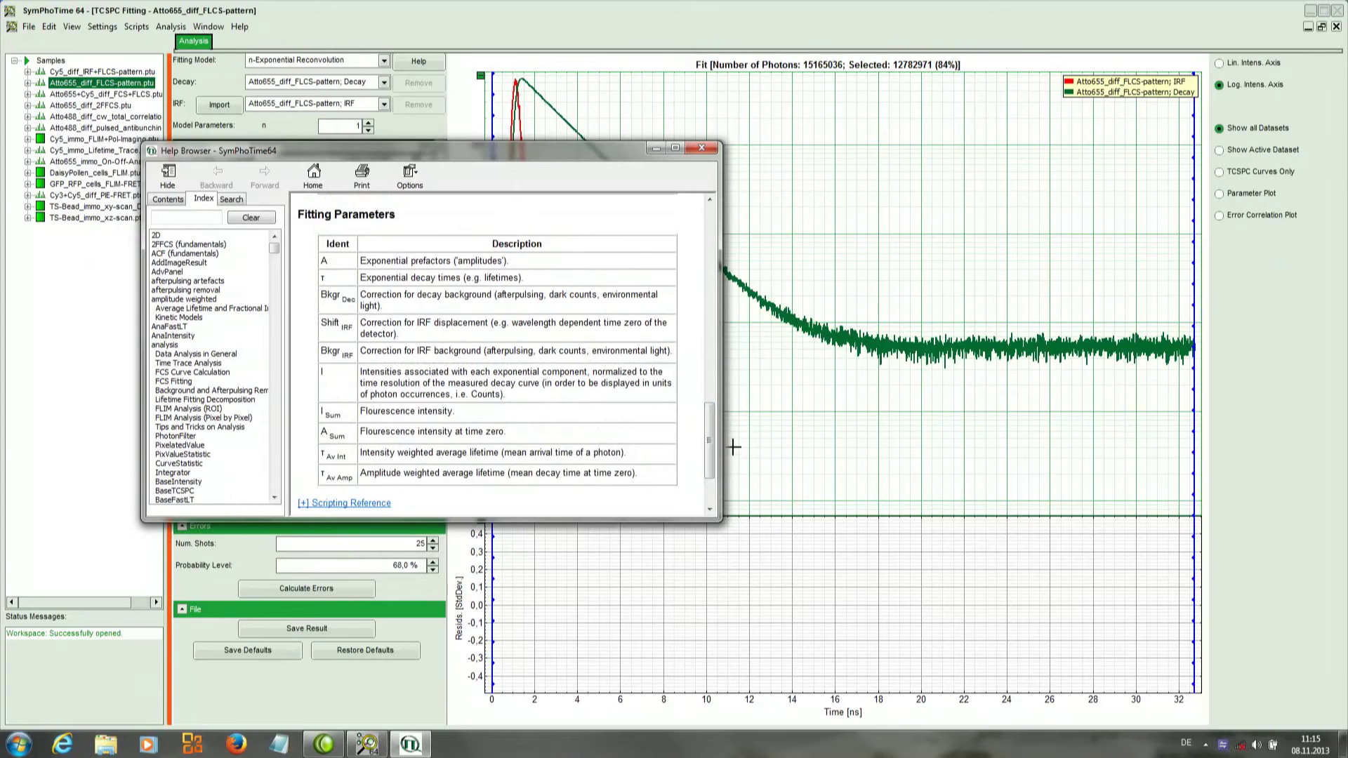
left_click(702, 147)
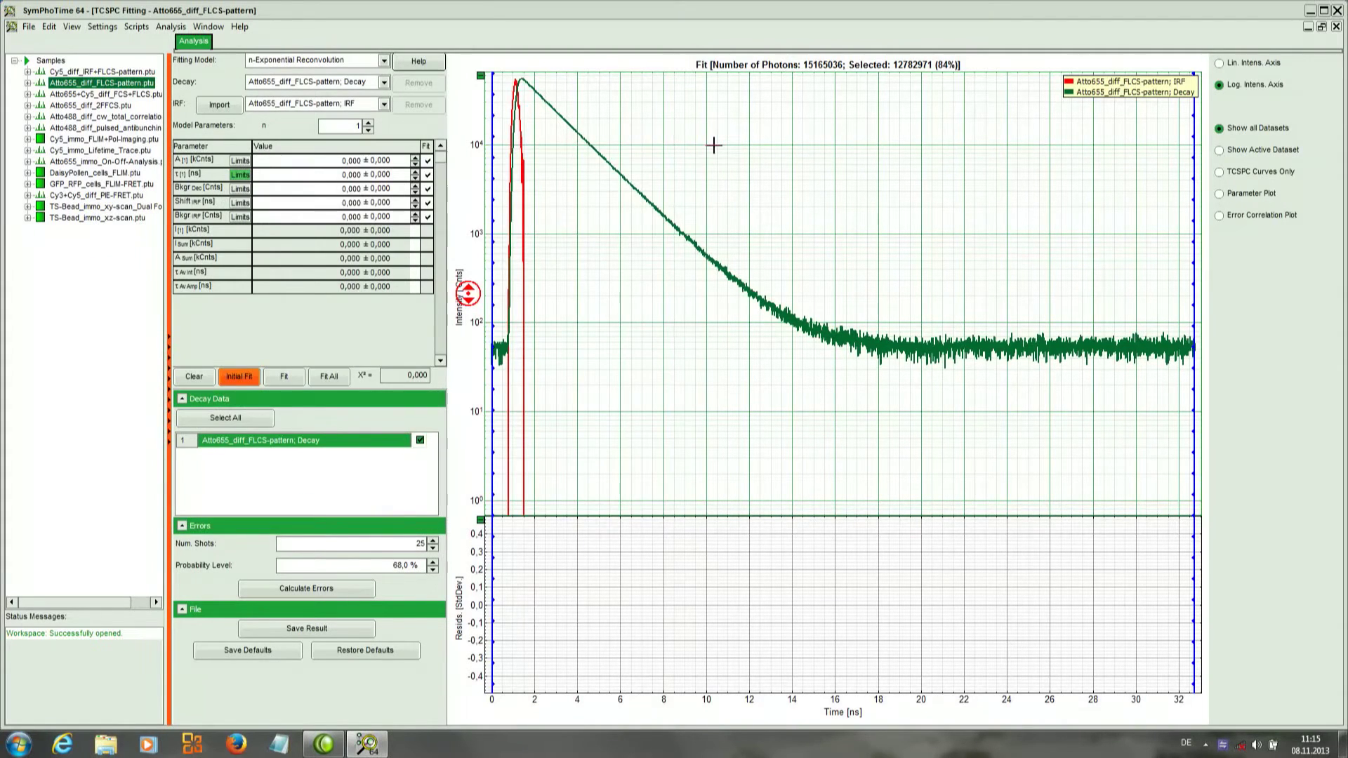
Run the initial fit (tau1 1.831 ns, χ² 1.053) and save it as TCSPC_Fitting.pqres
left_click(242, 379)
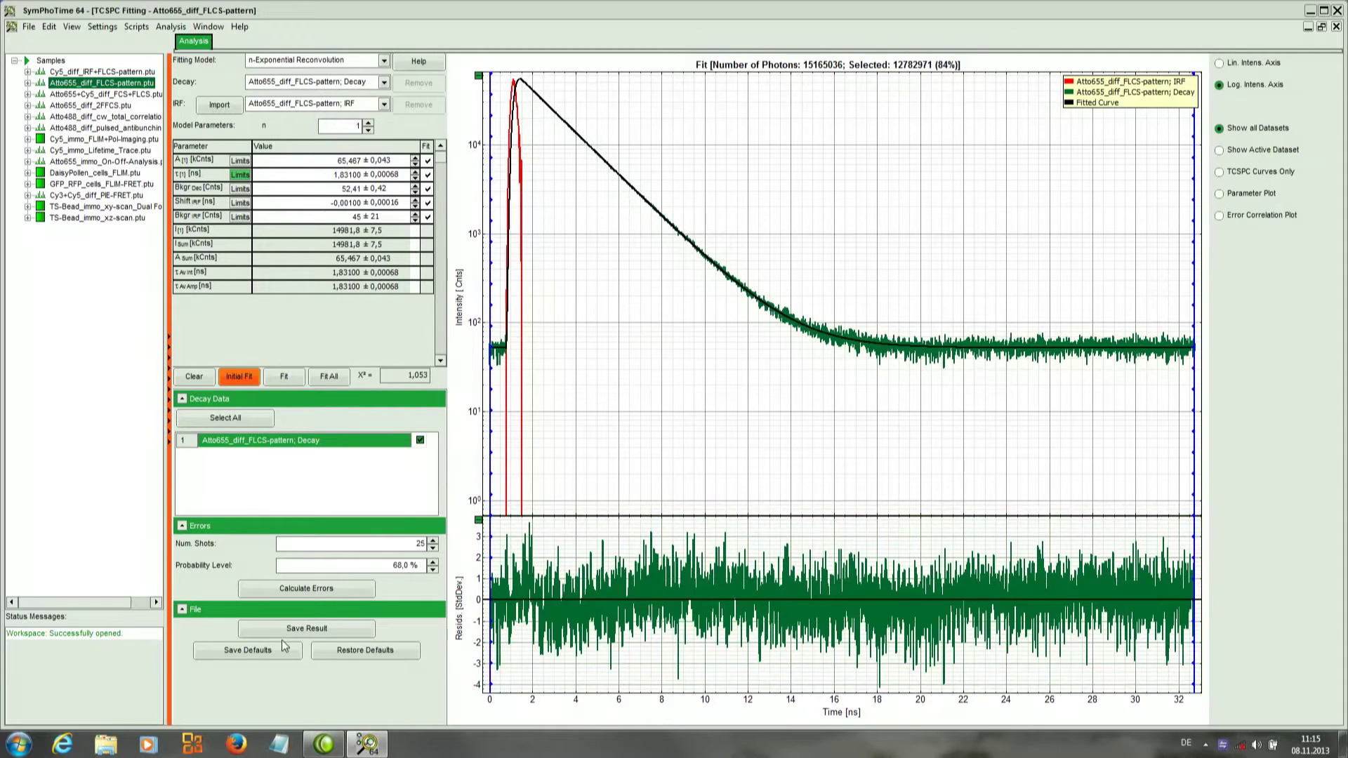
left_click(305, 629)
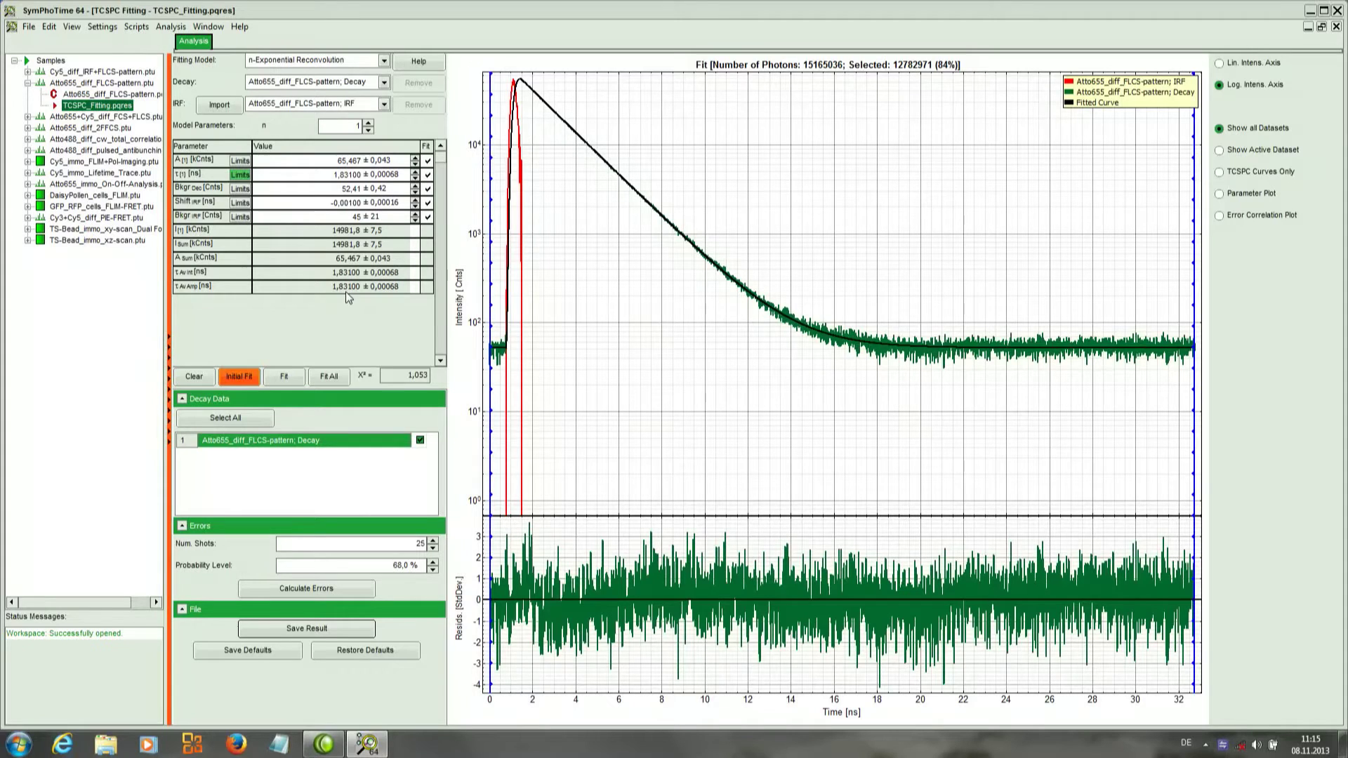
Copy the fitted parameter table with the 1.831 ns lifetime to the clipboard
right_click(212, 229)
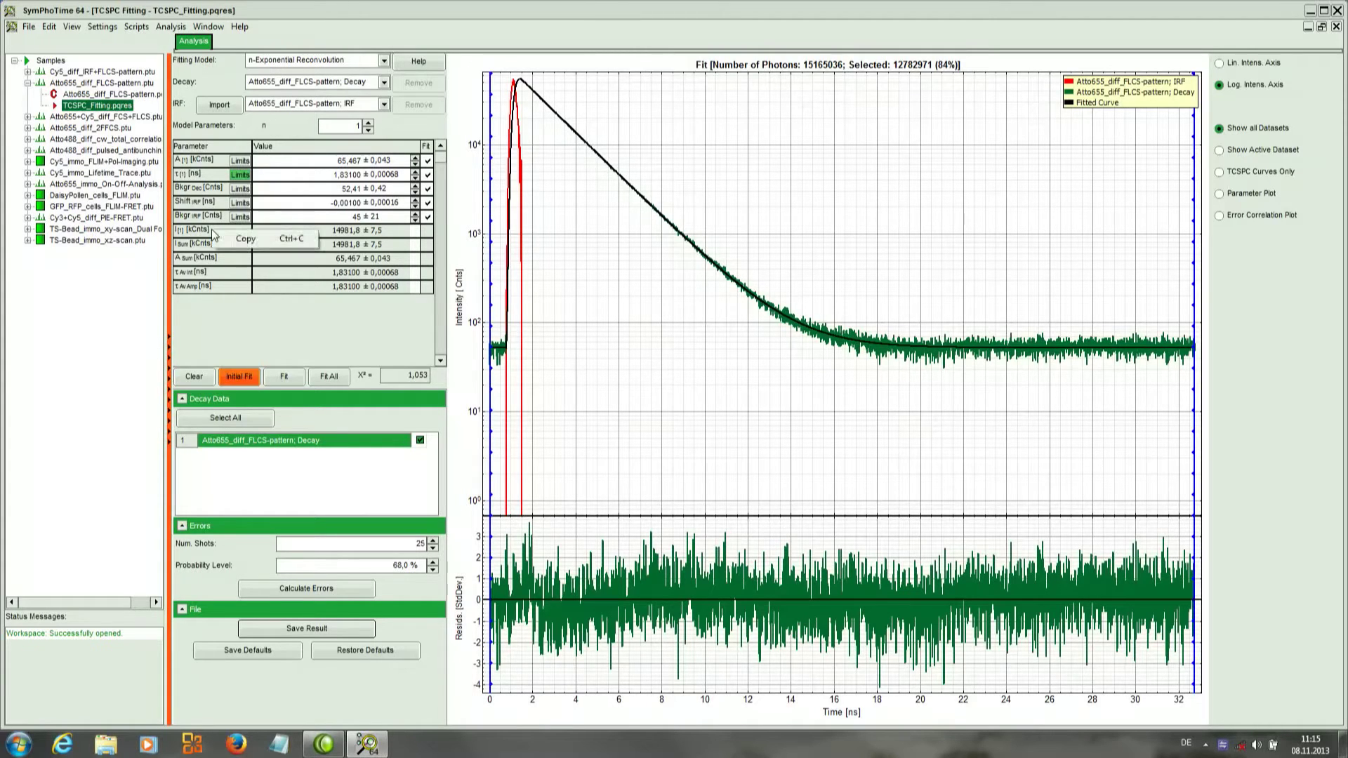
left_click(238, 238)
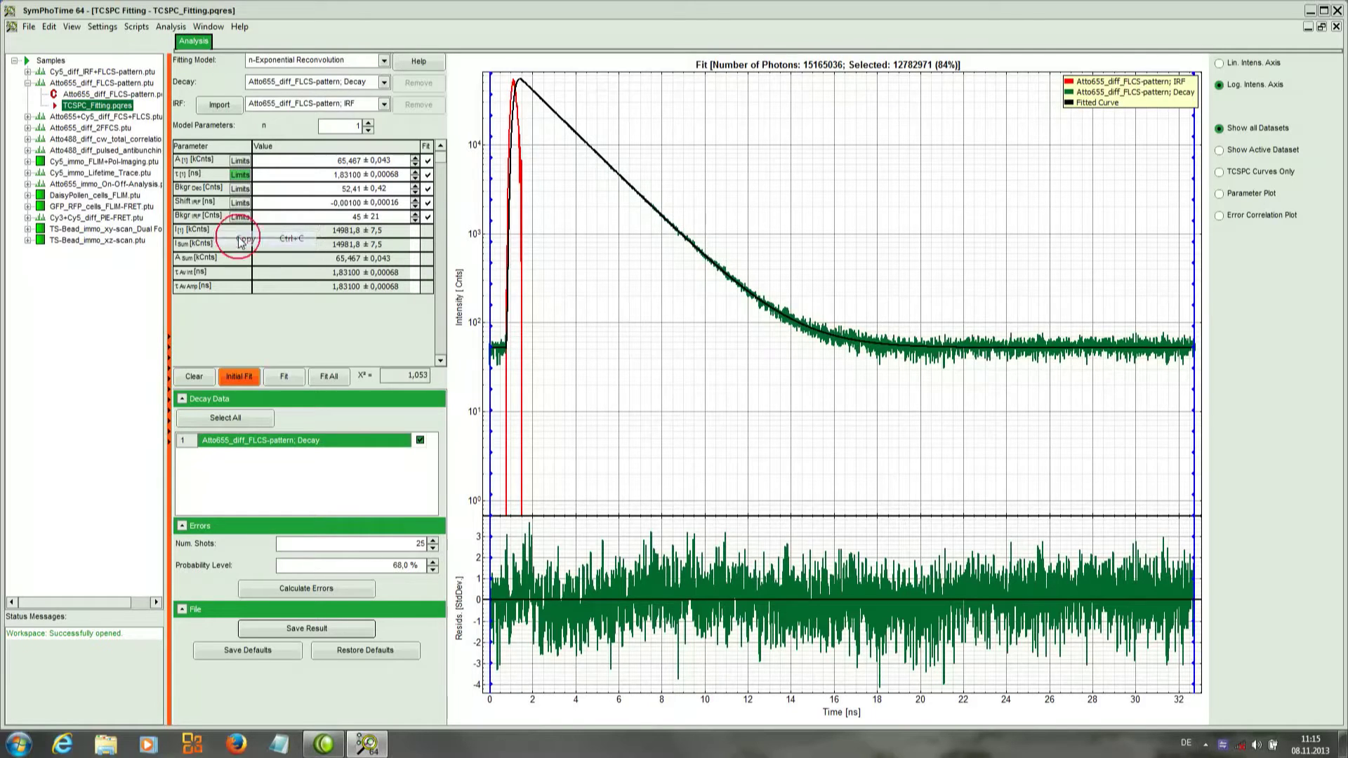
left_click(280, 746)
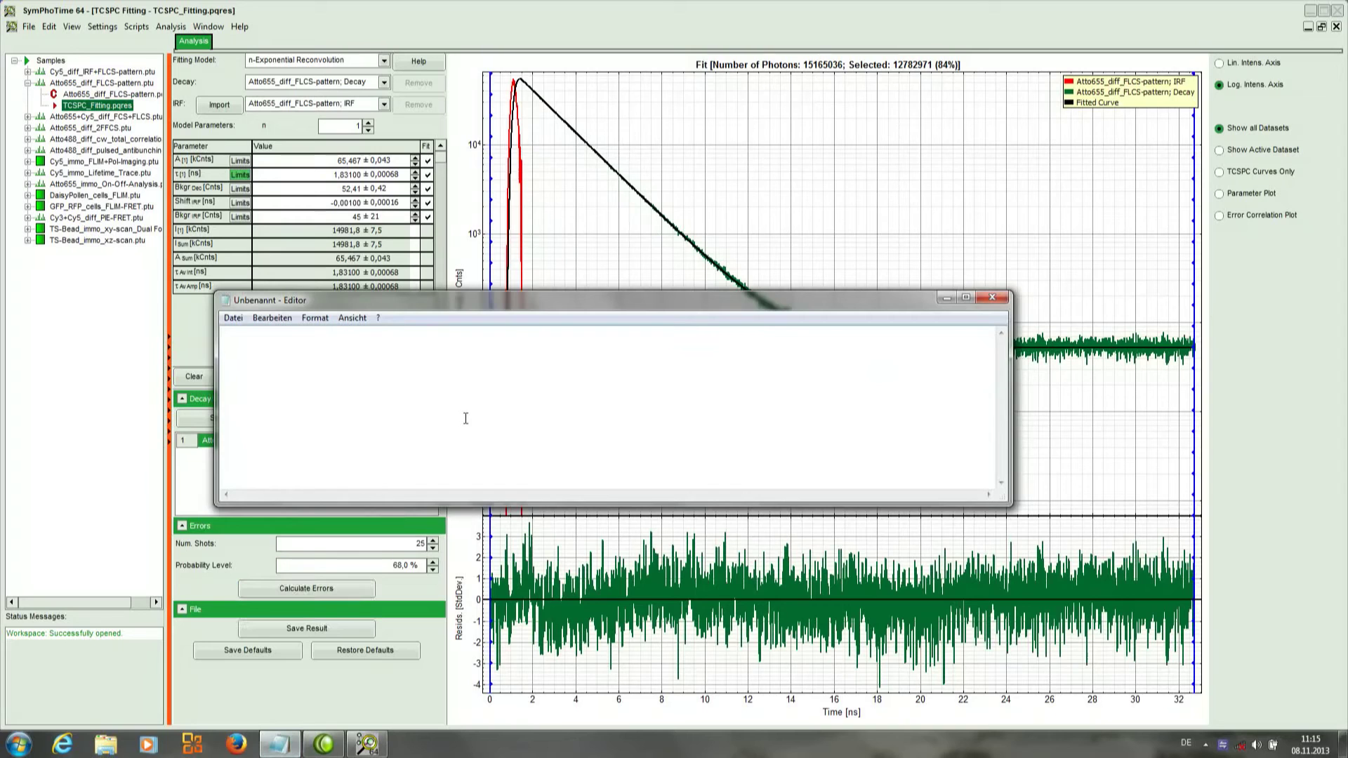
key("ctrl+v")
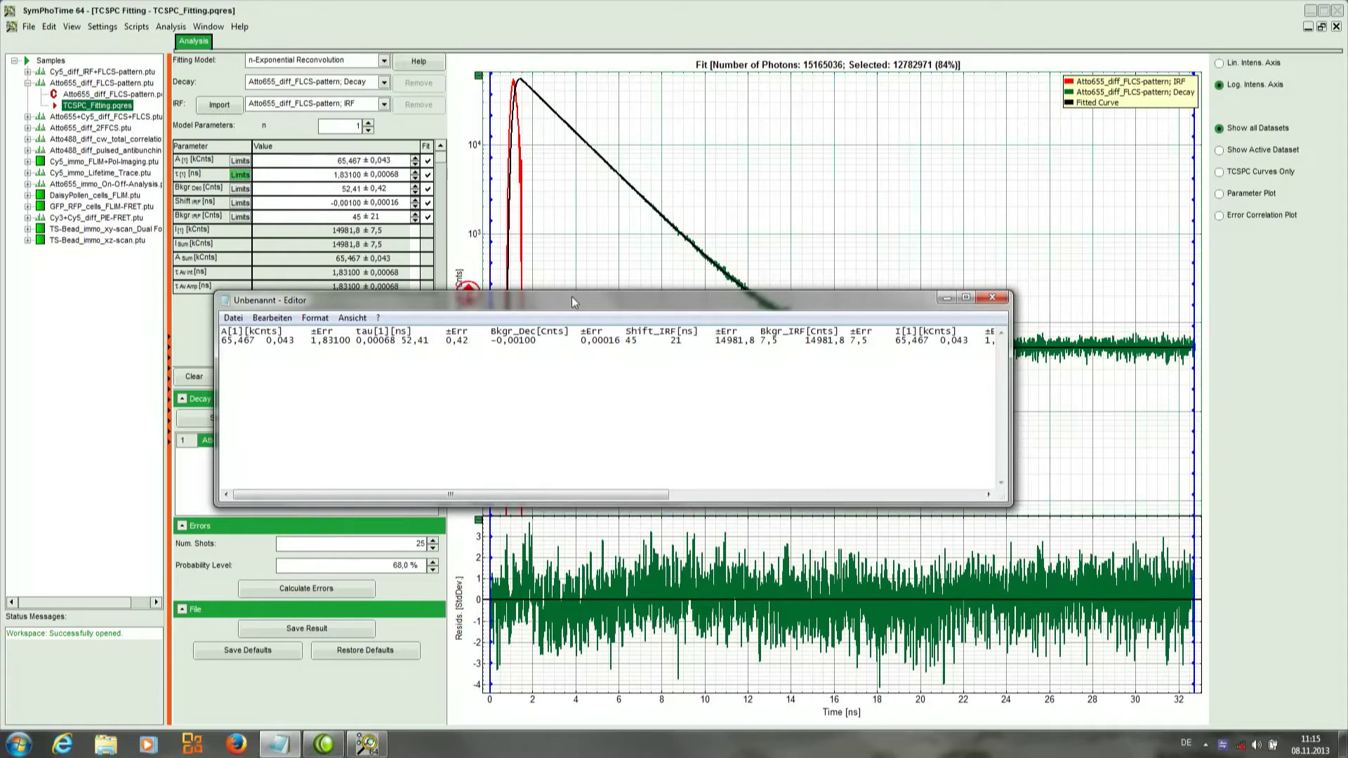
left_click(1000, 298)
left_click(705, 379)
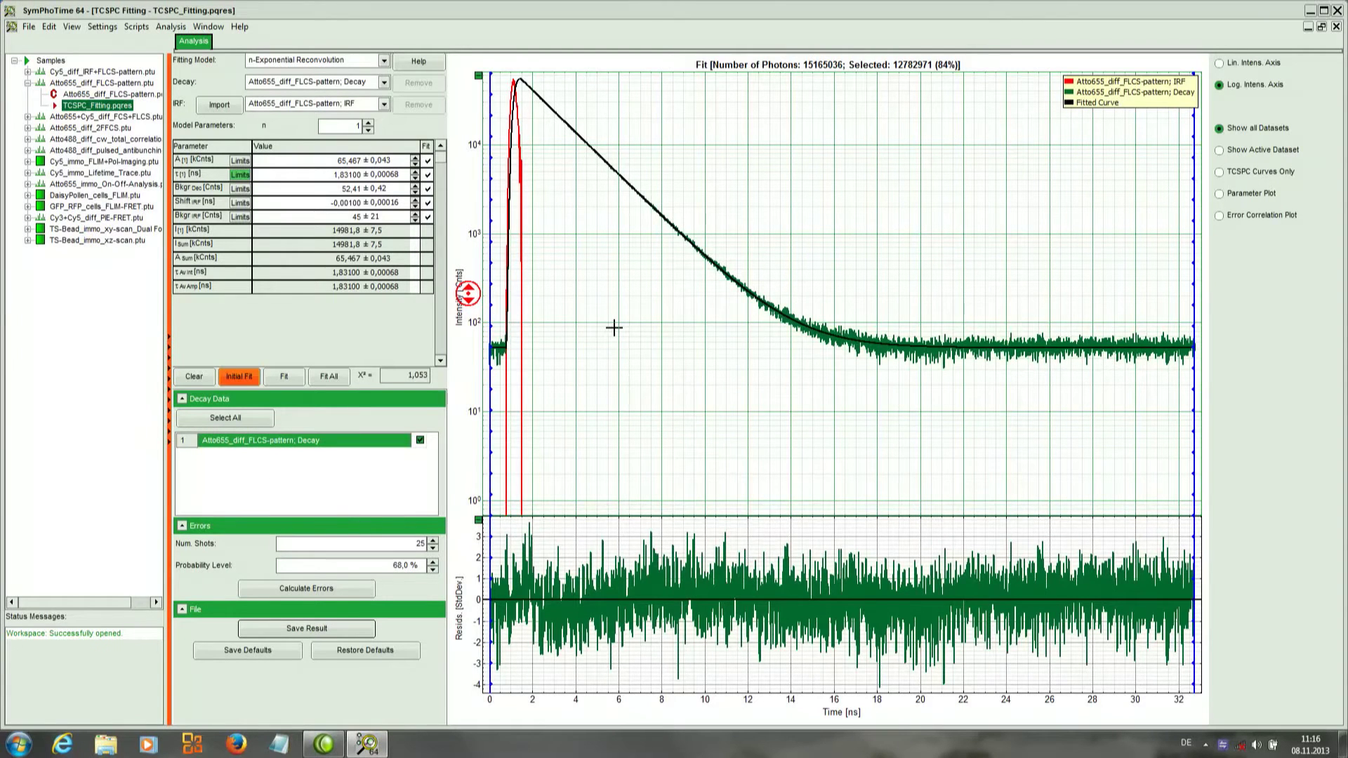
Export the IRF, decay and fit curves as ASCII file 'Decay' on the Desktop
right_click(724, 208)
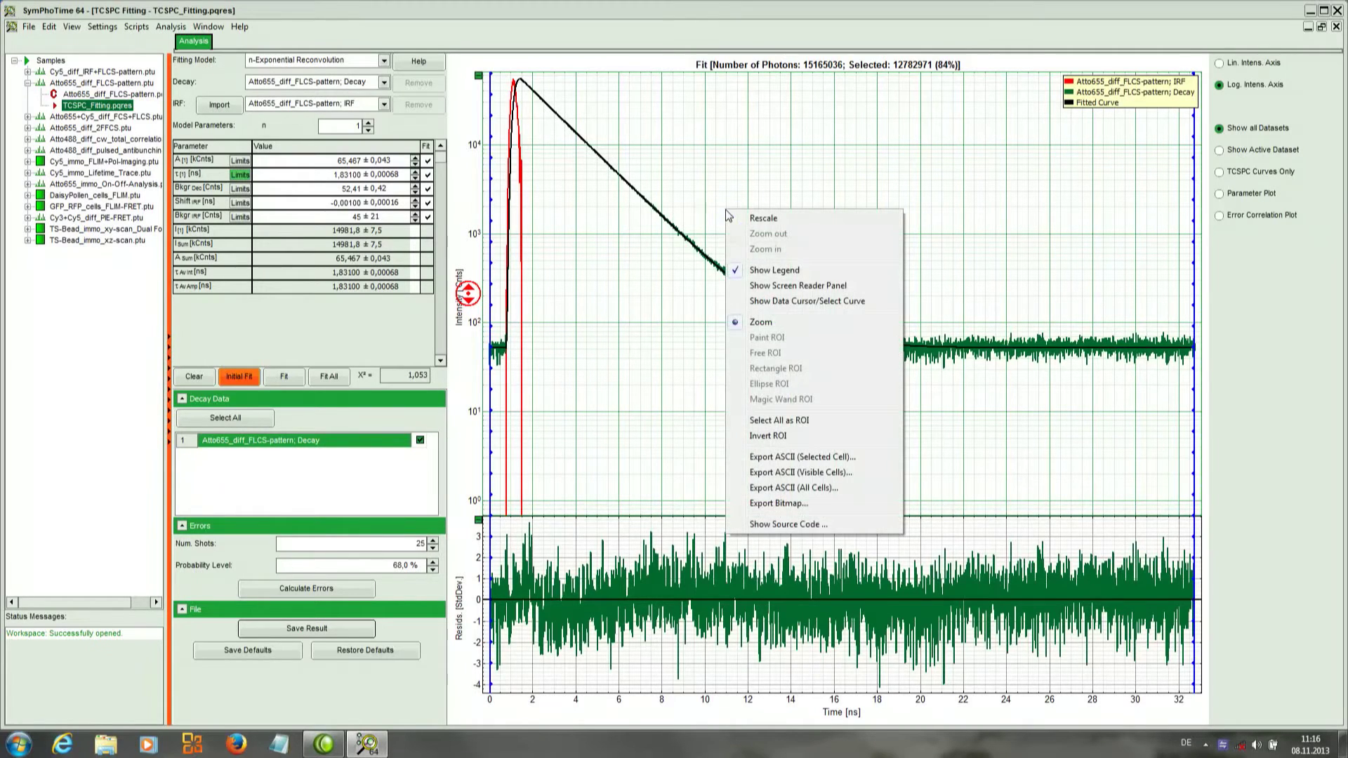
left_click(833, 459)
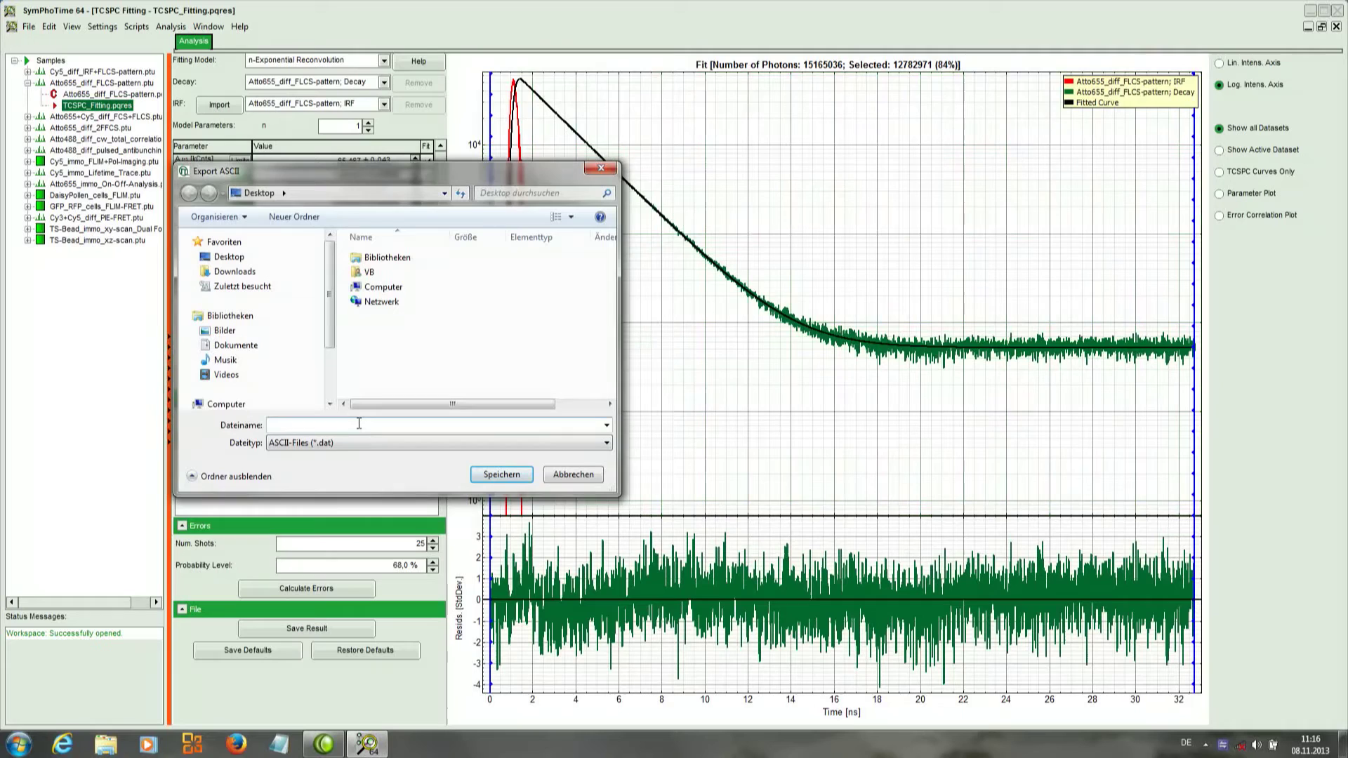
type("Decay")
left_click(503, 475)
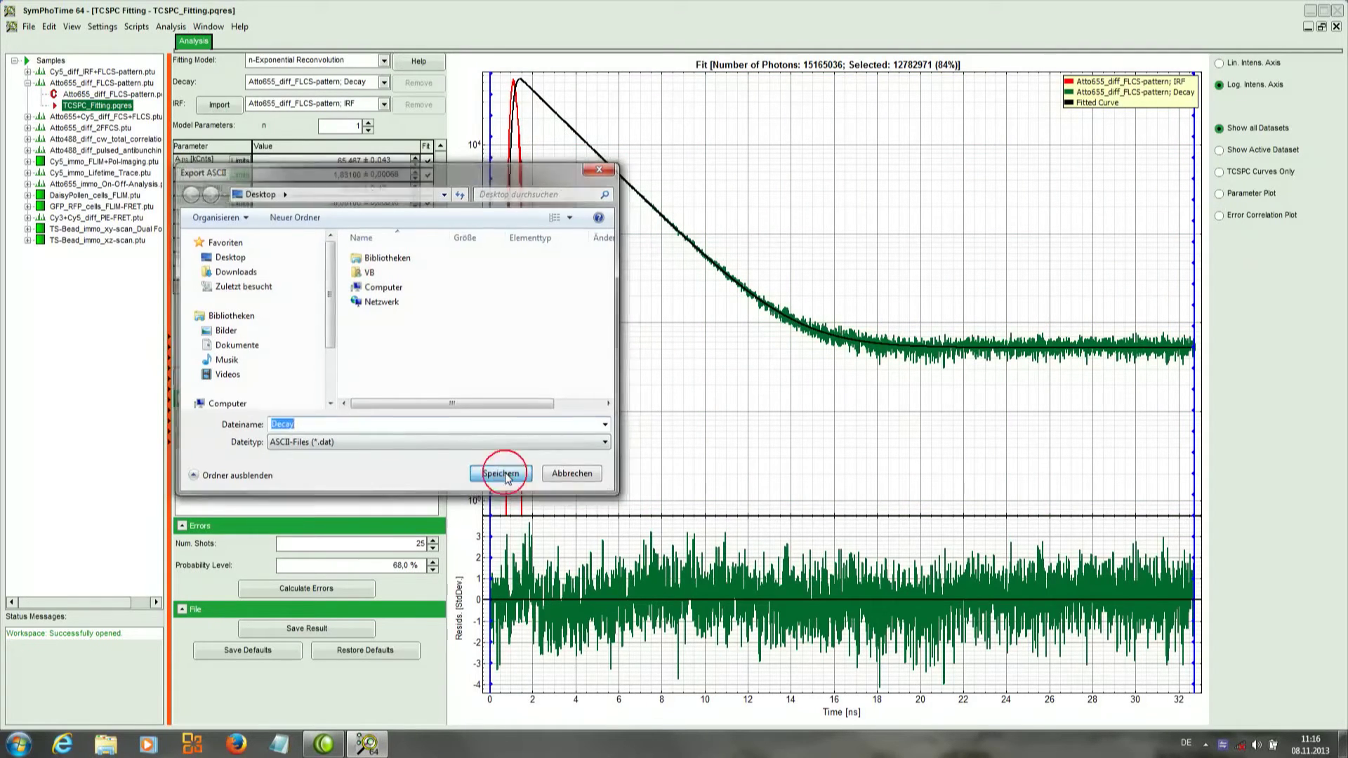
left_click(1310, 10)
left_click(46, 146)
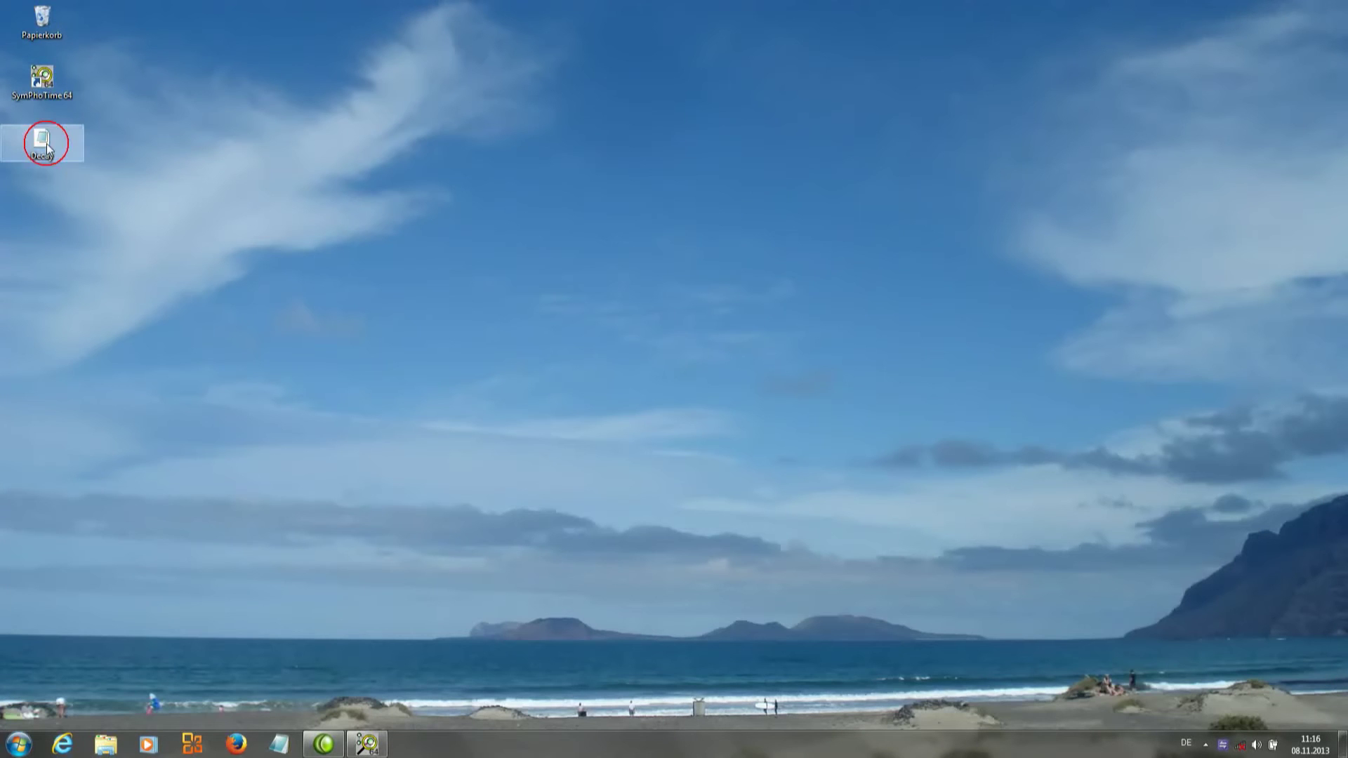
double_click(47, 146)
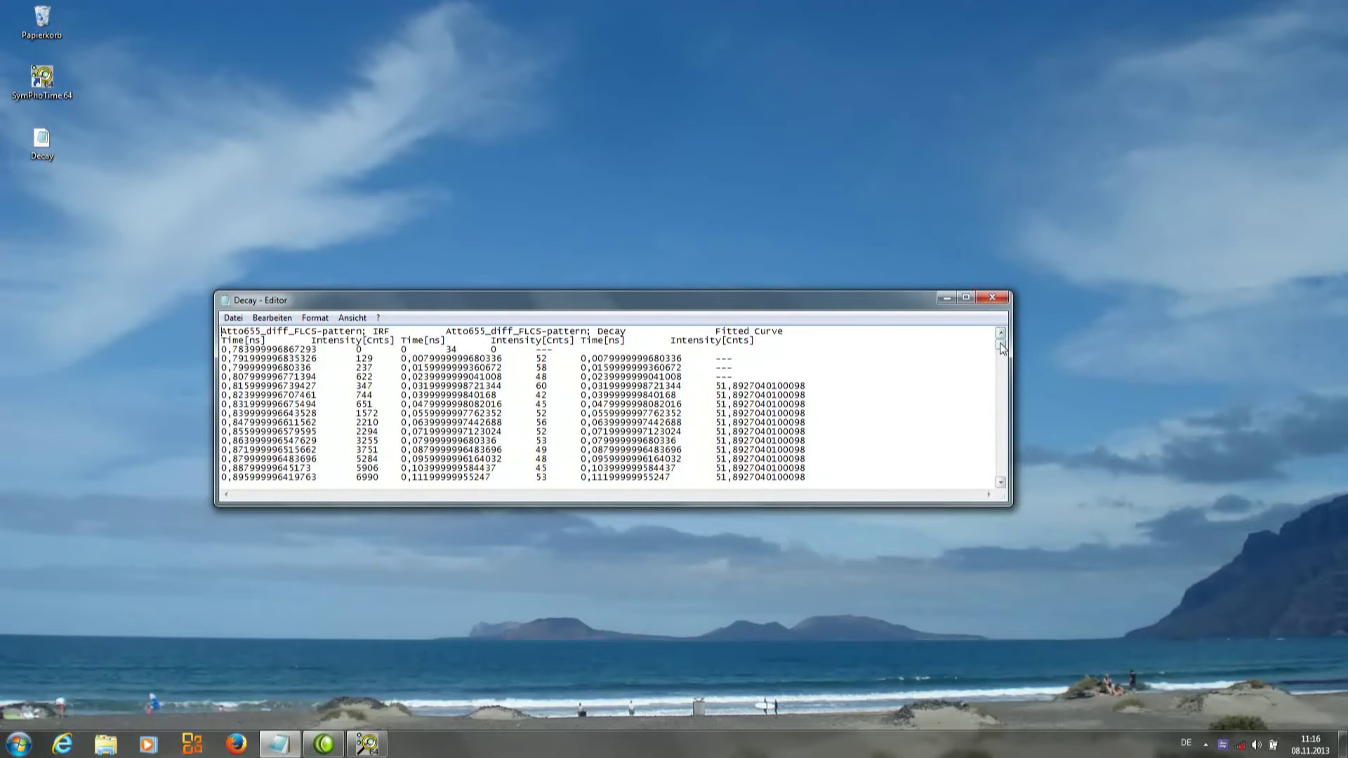
mouse_move(1002, 349)
left_mouse_down()
mouse_move(1002, 362)
mouse_move(1005, 326)
left_mouse_up()
left_click(992, 298)
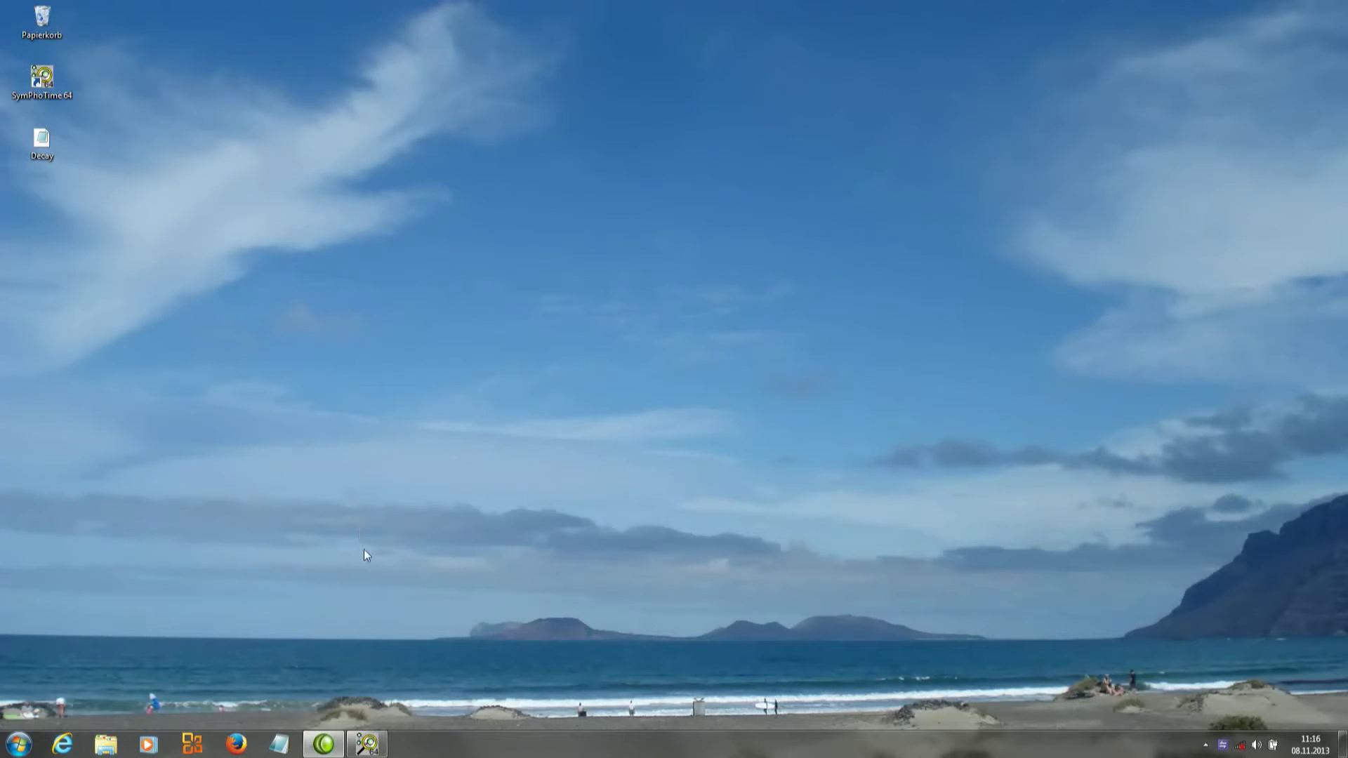
Restore SymPhoTime 64 from the taskbar and close the TCSPC fitting window
left_click(358, 747)
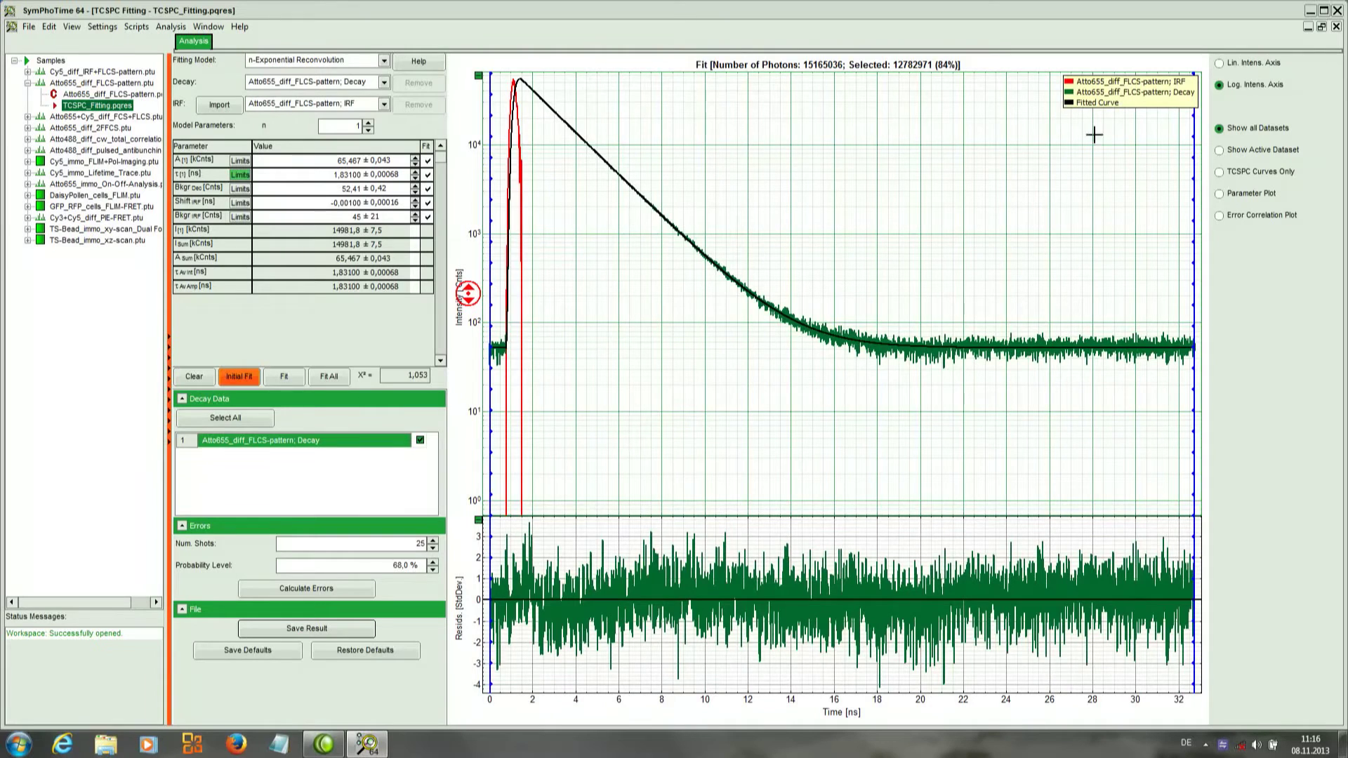
left_click(1336, 28)
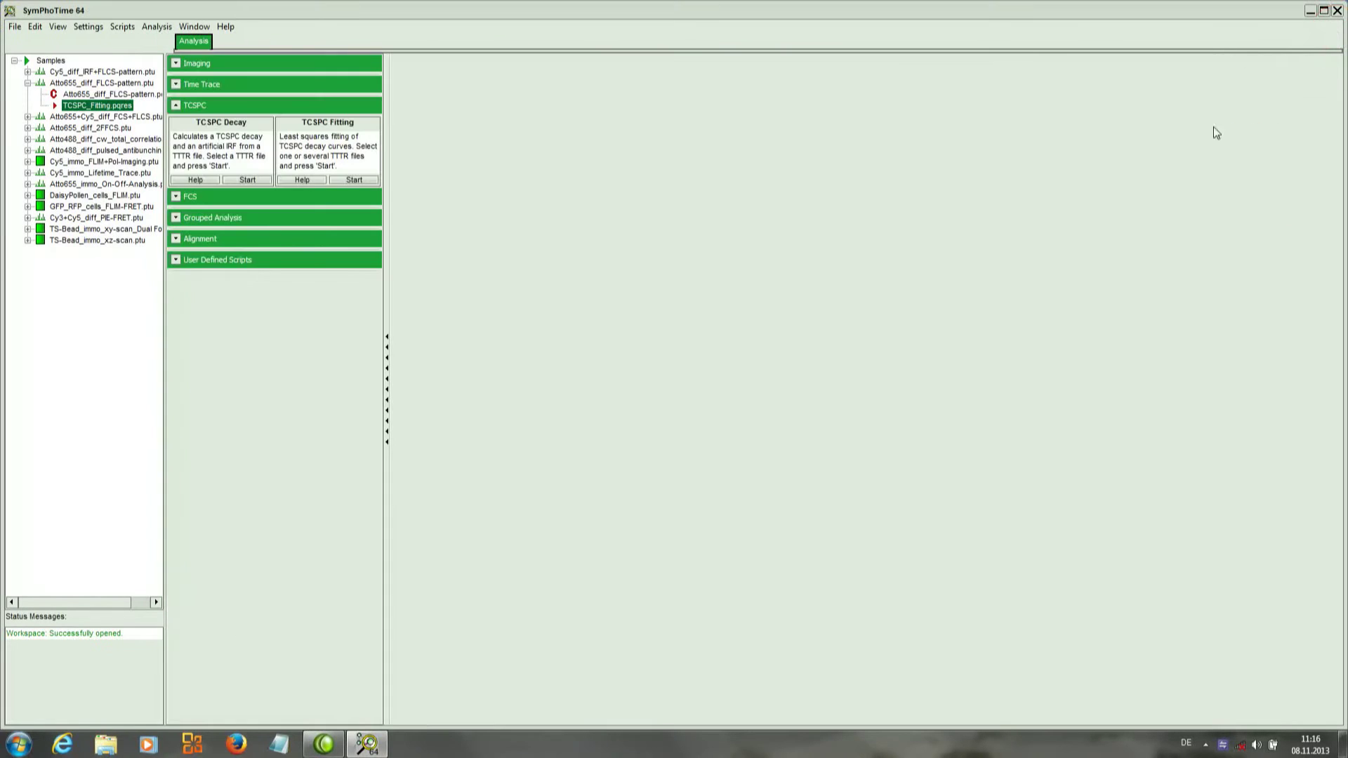
Select Atto655_diff_FLCS-pattern.ptu plus Cy5_diff_IRF+FLCS-pattern.ptu and start TCSPC Fitting on both
left_click(105, 84)
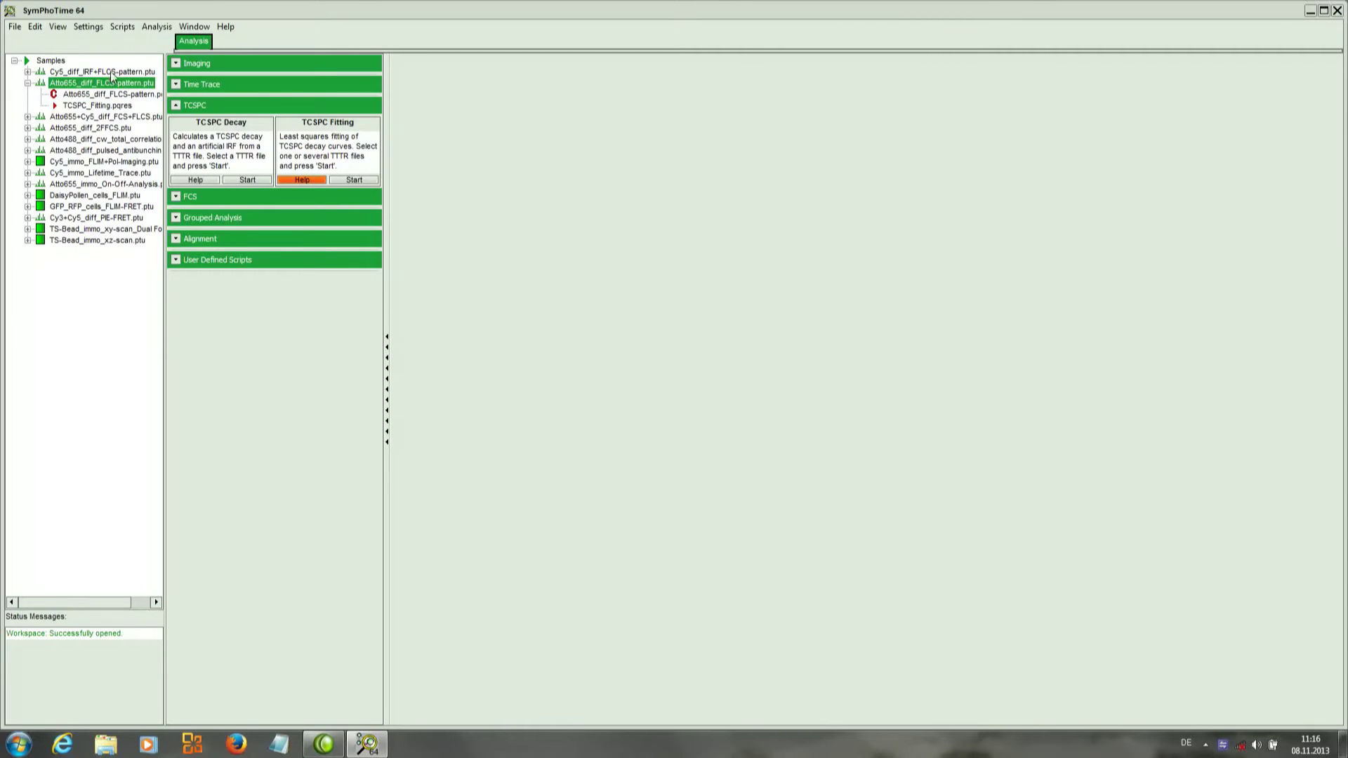
left_click(110, 73, "ctrl")
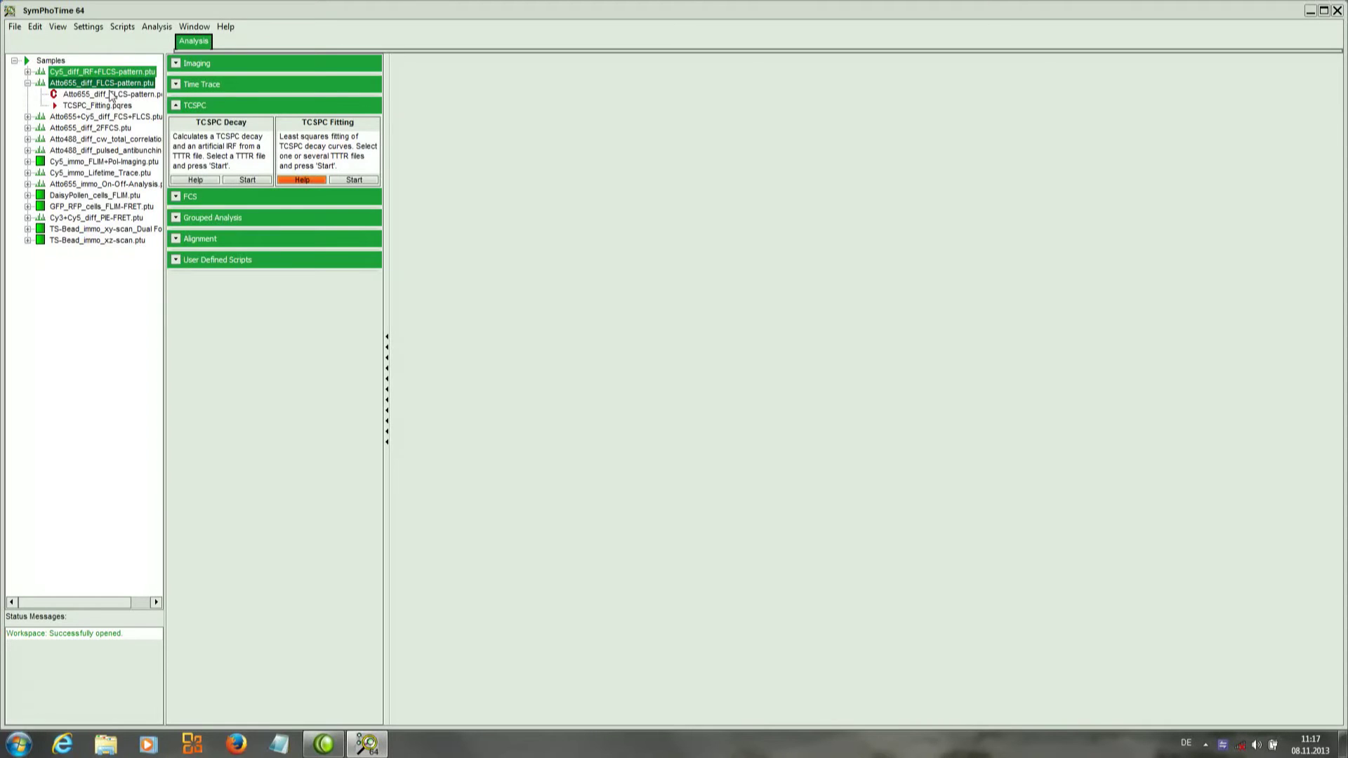
left_click(339, 179)
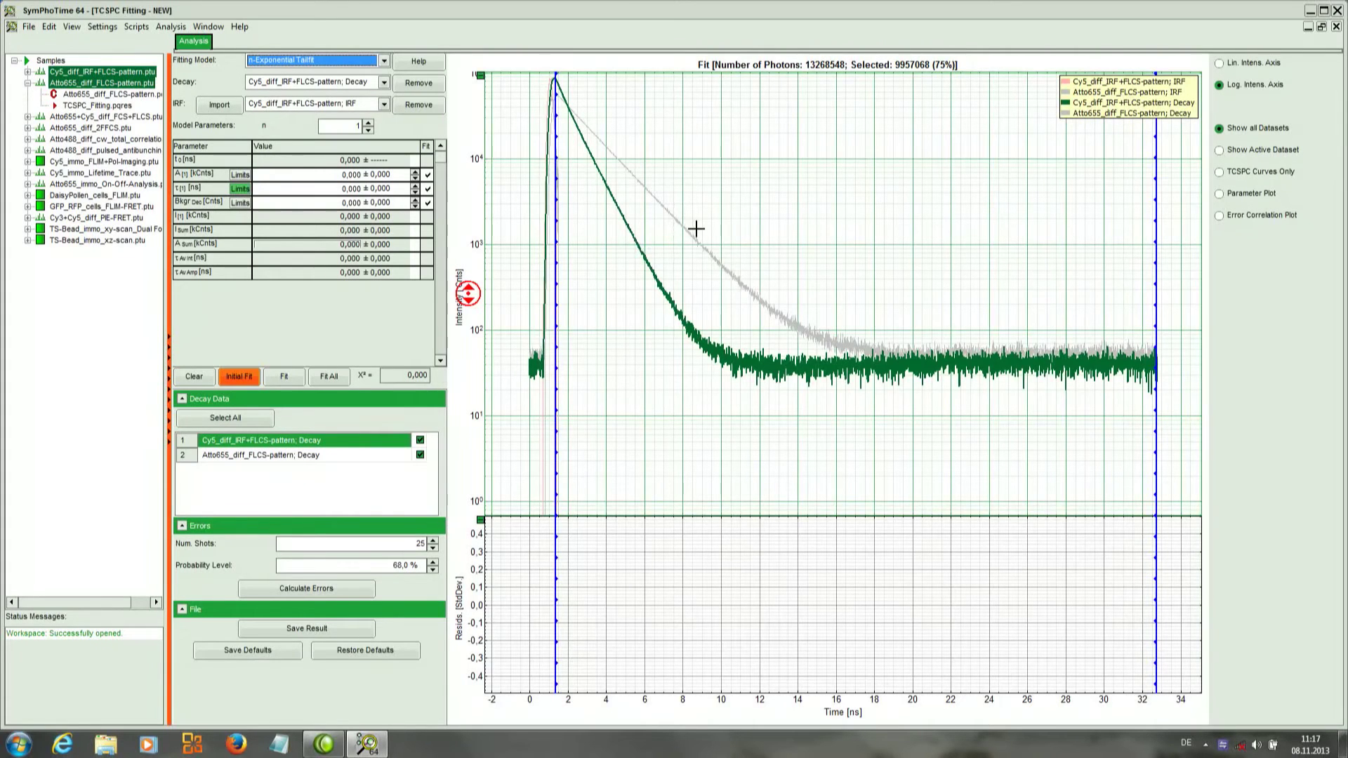
Fit all decays: Cy5 gives 0.947 ns (χ² 3.714), Atto655 1.831 ns (χ² 1.050)
left_click(330, 455)
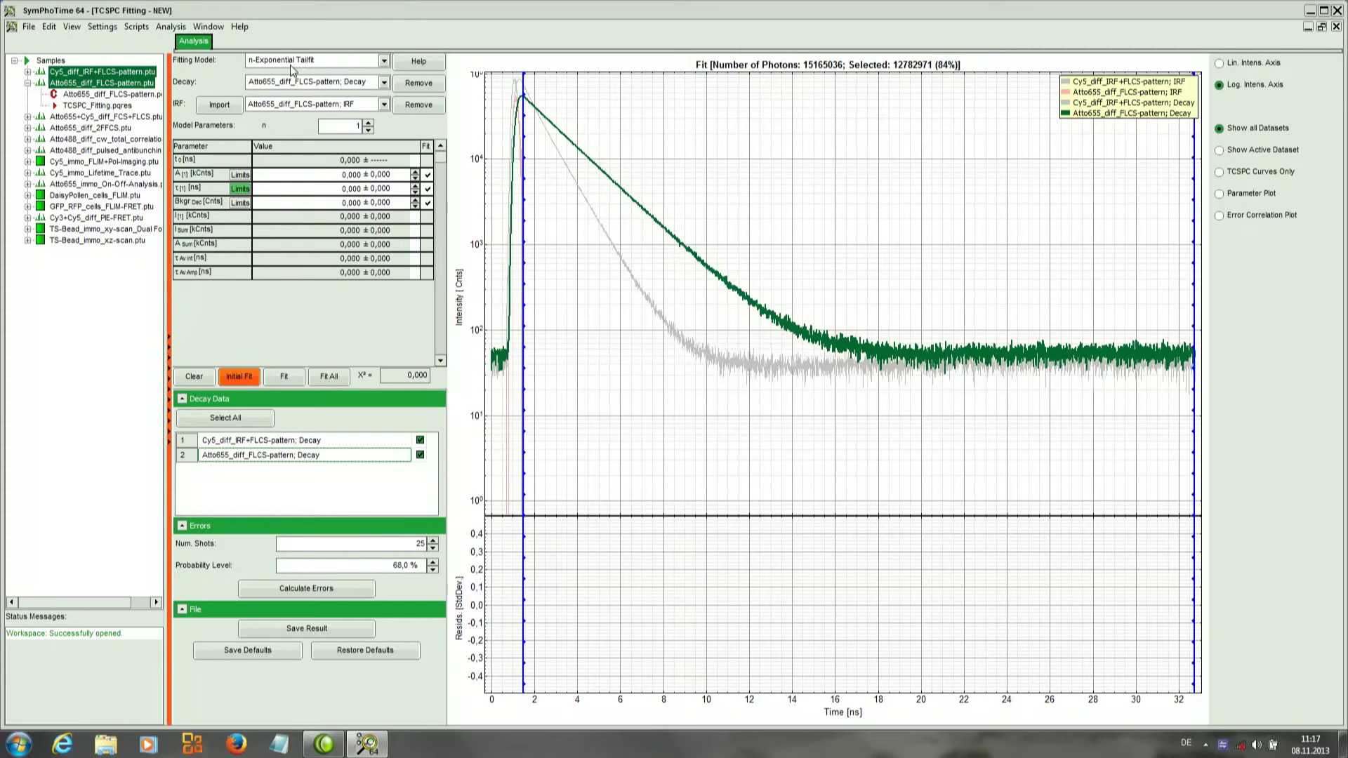
left_click(251, 377)
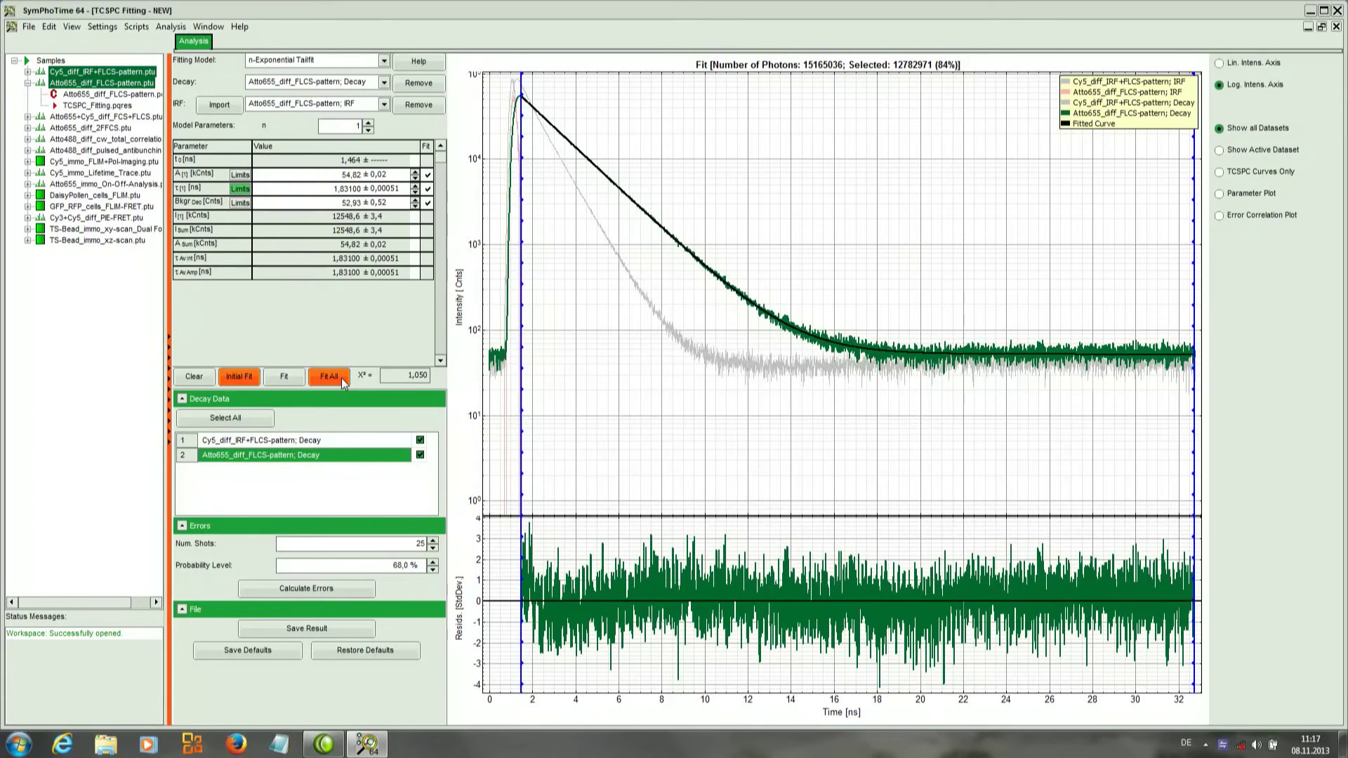
left_click(341, 377)
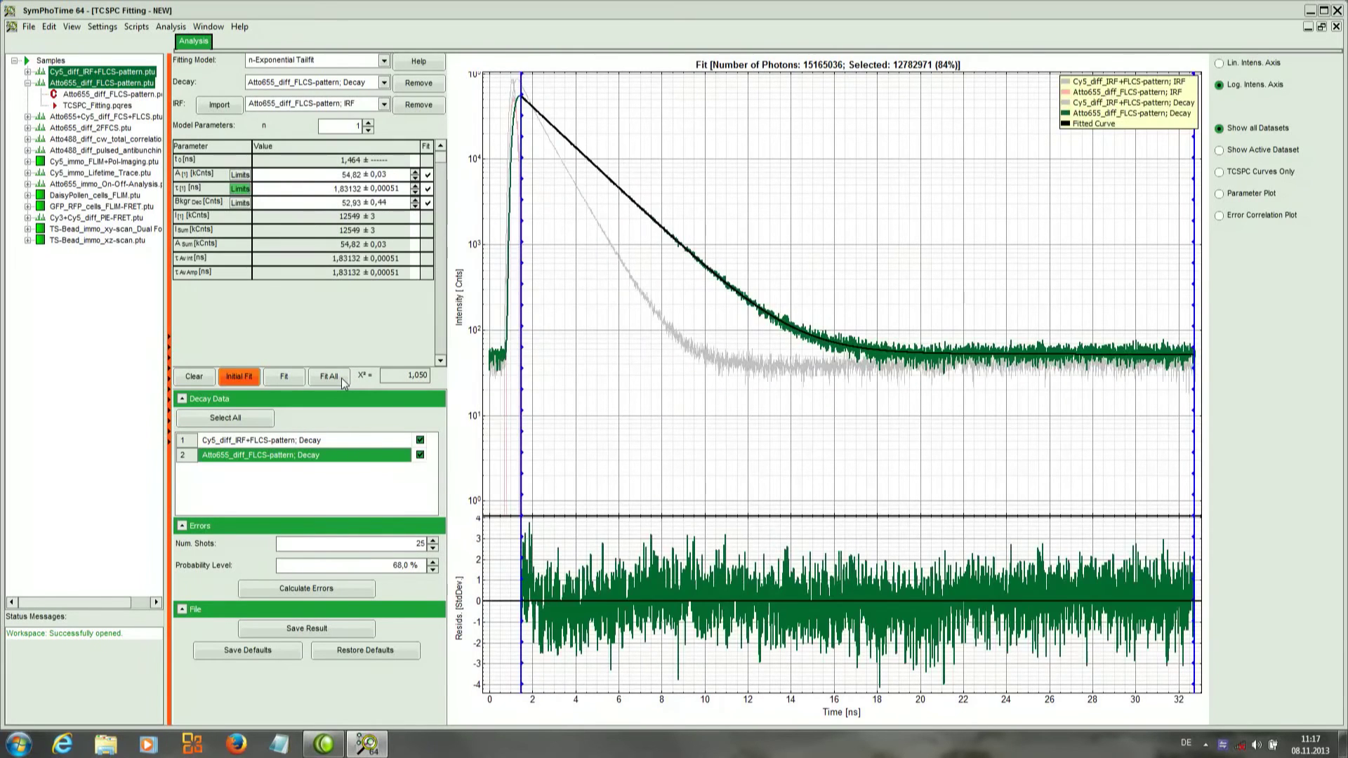
left_click(321, 440)
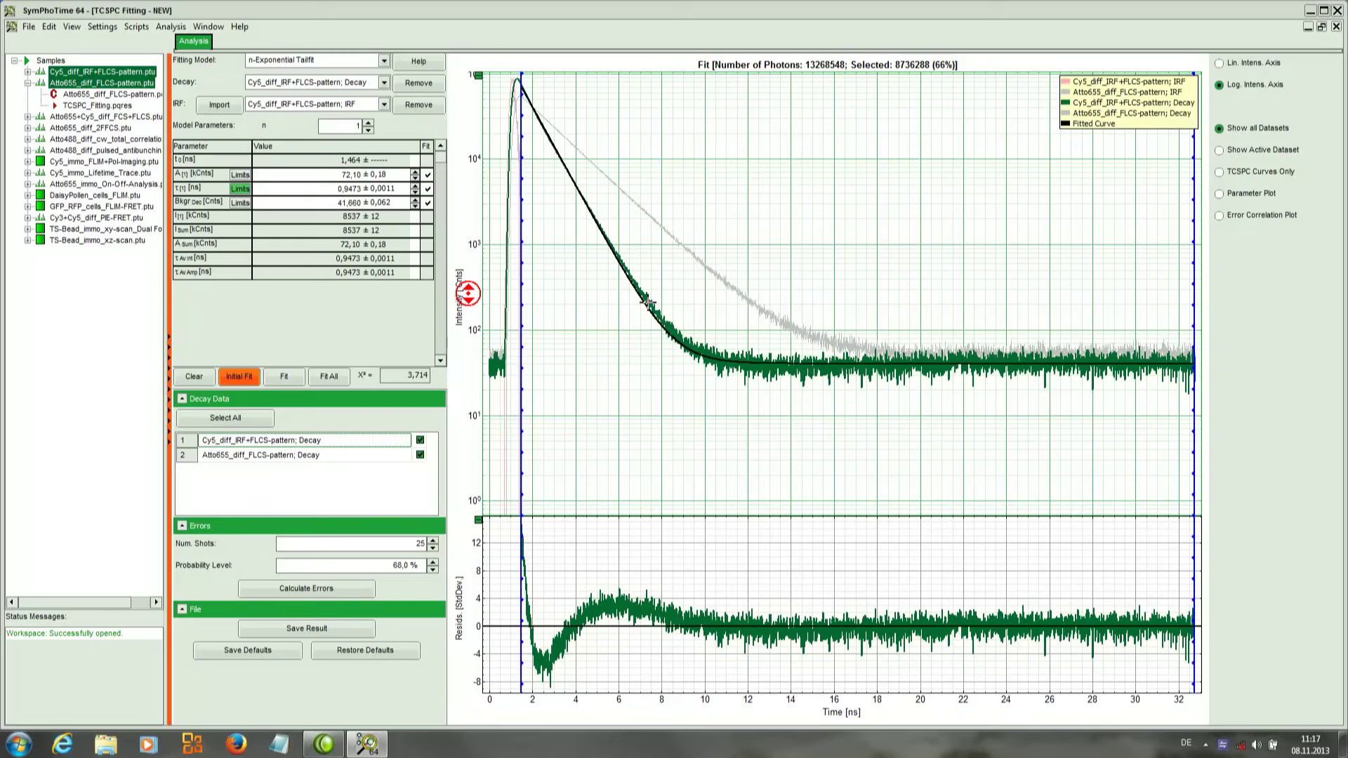
left_click(369, 455)
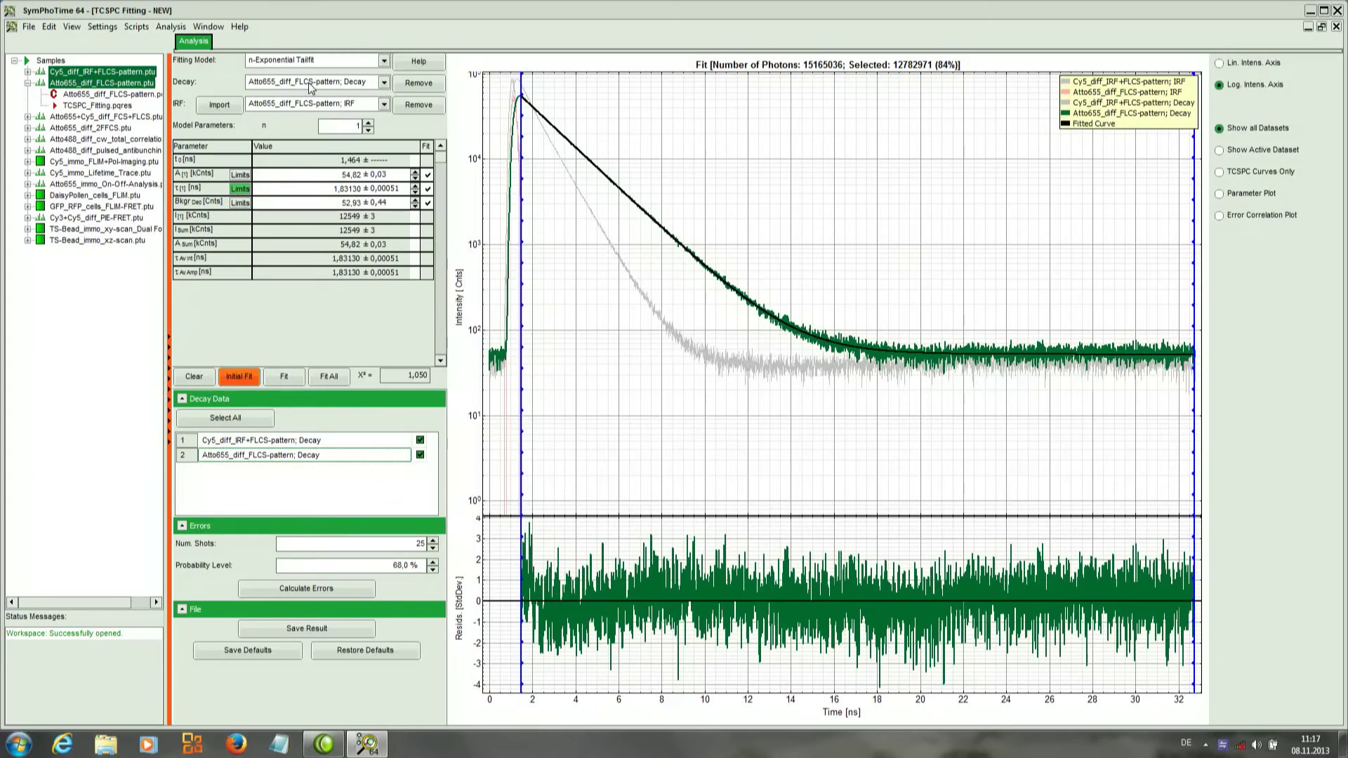
Switch to Parameter Plot showing A[1] and tau[1] per dataset, with X² removed
left_click(1220, 196)
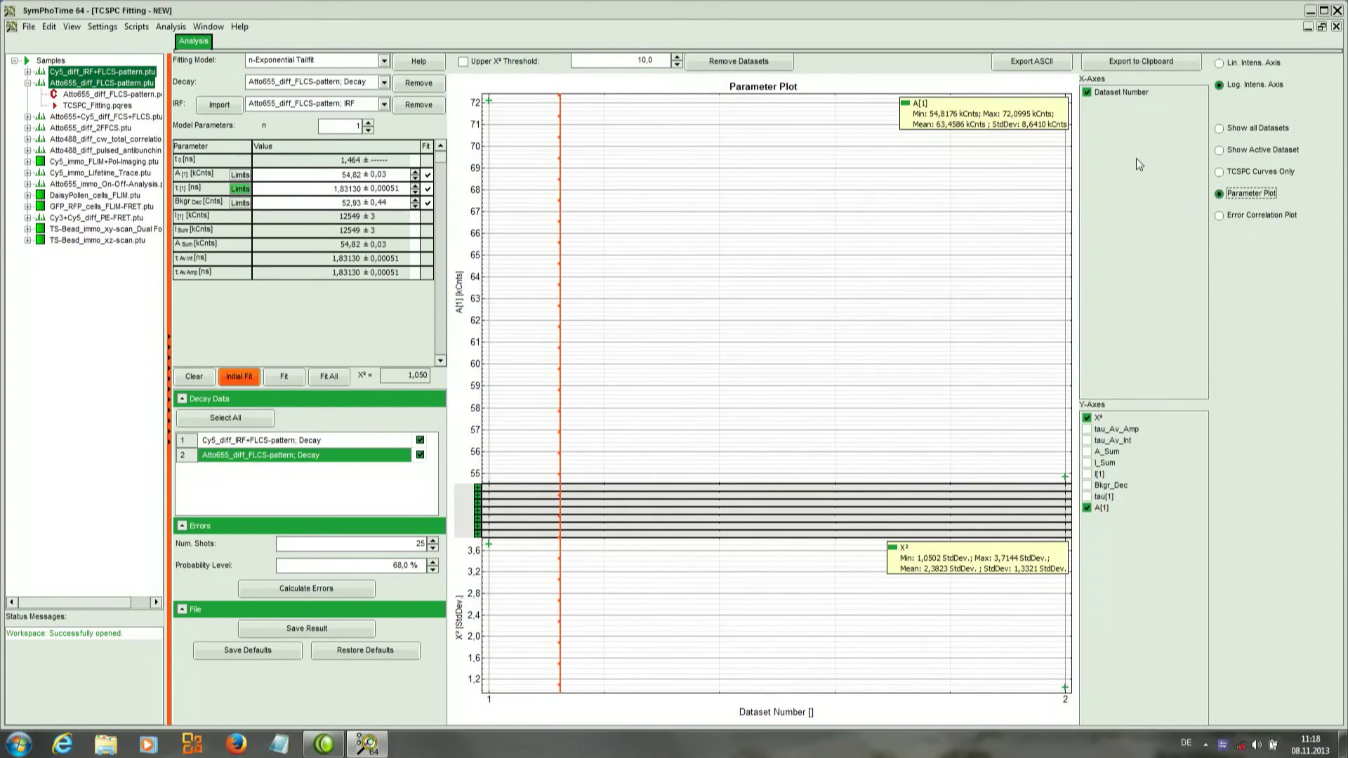
left_click(1086, 418)
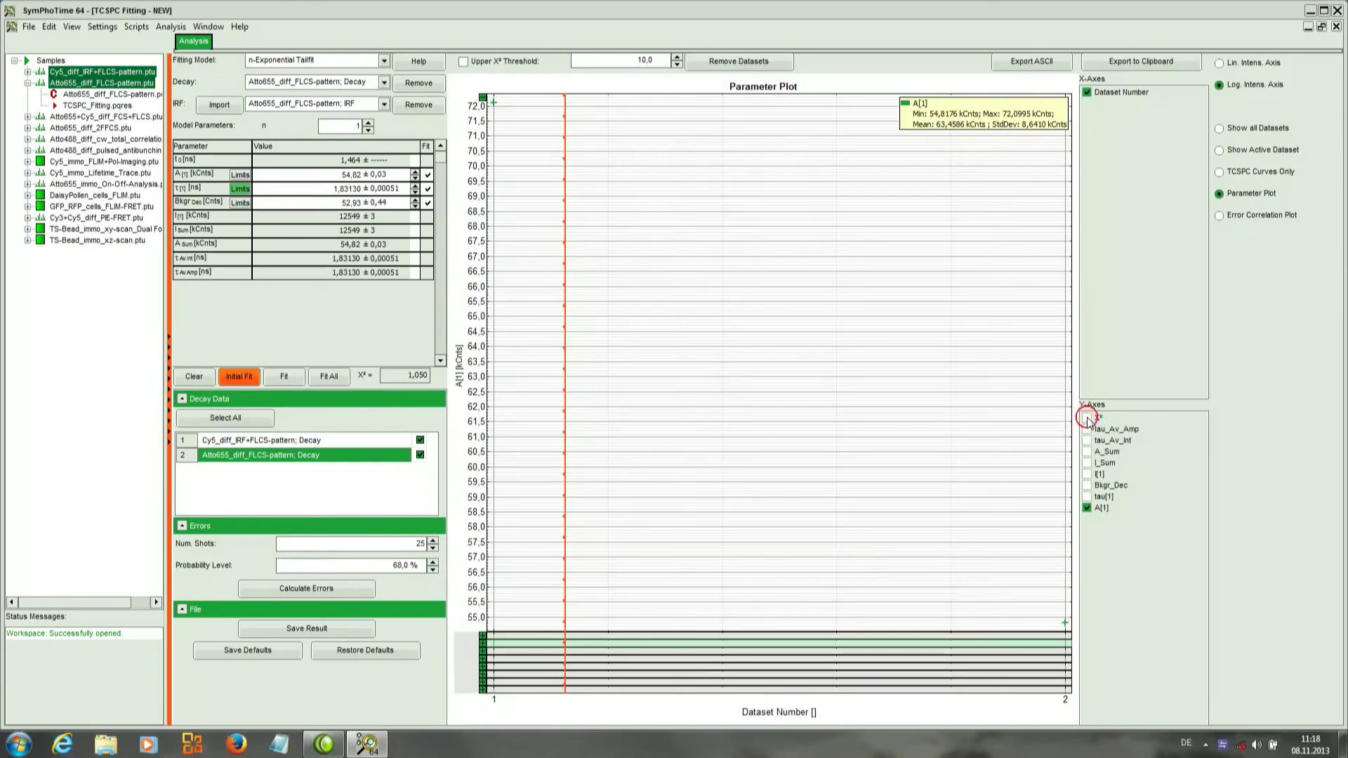
left_click(1087, 497)
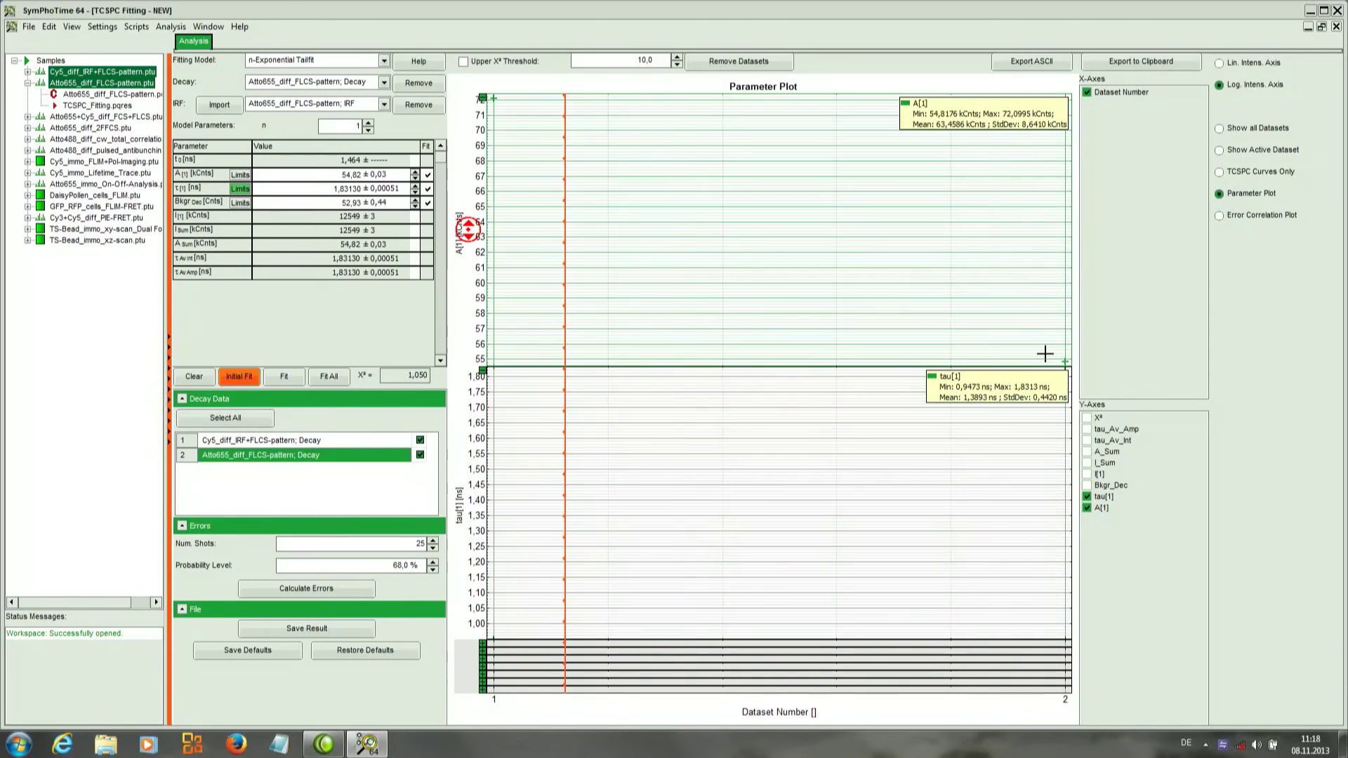
Export all the plotted A[1] and tau[1] values as an ASCII file named FitValues
right_click(805, 326)
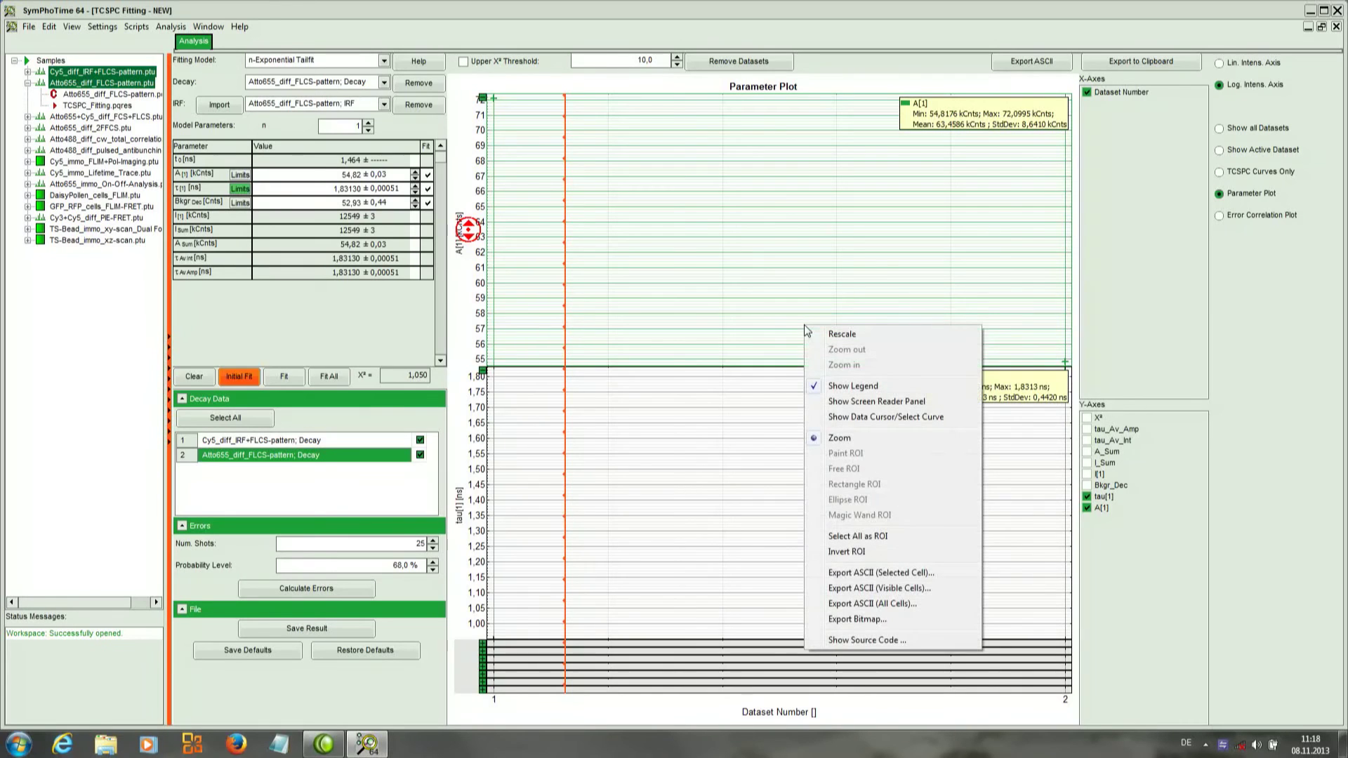
left_click(849, 604)
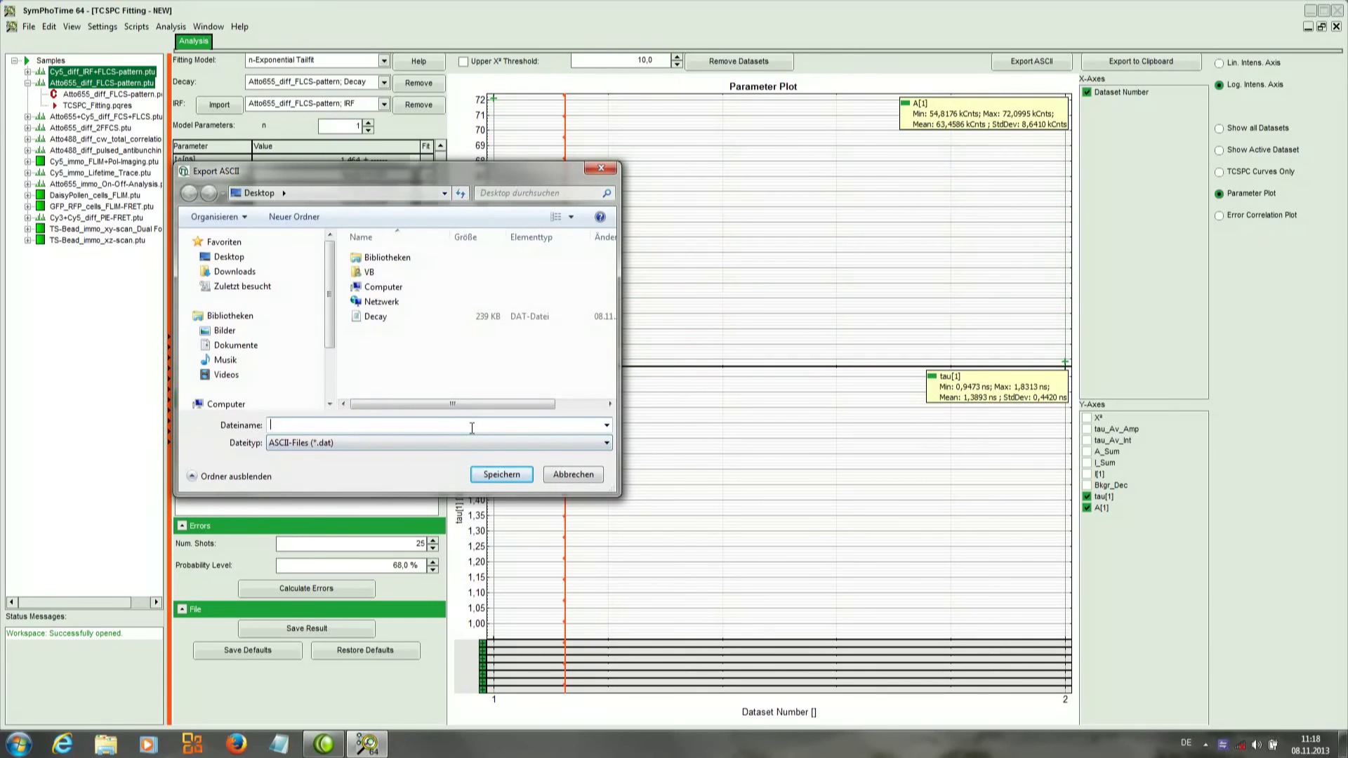
type("FitValues")
left_click(502, 474)
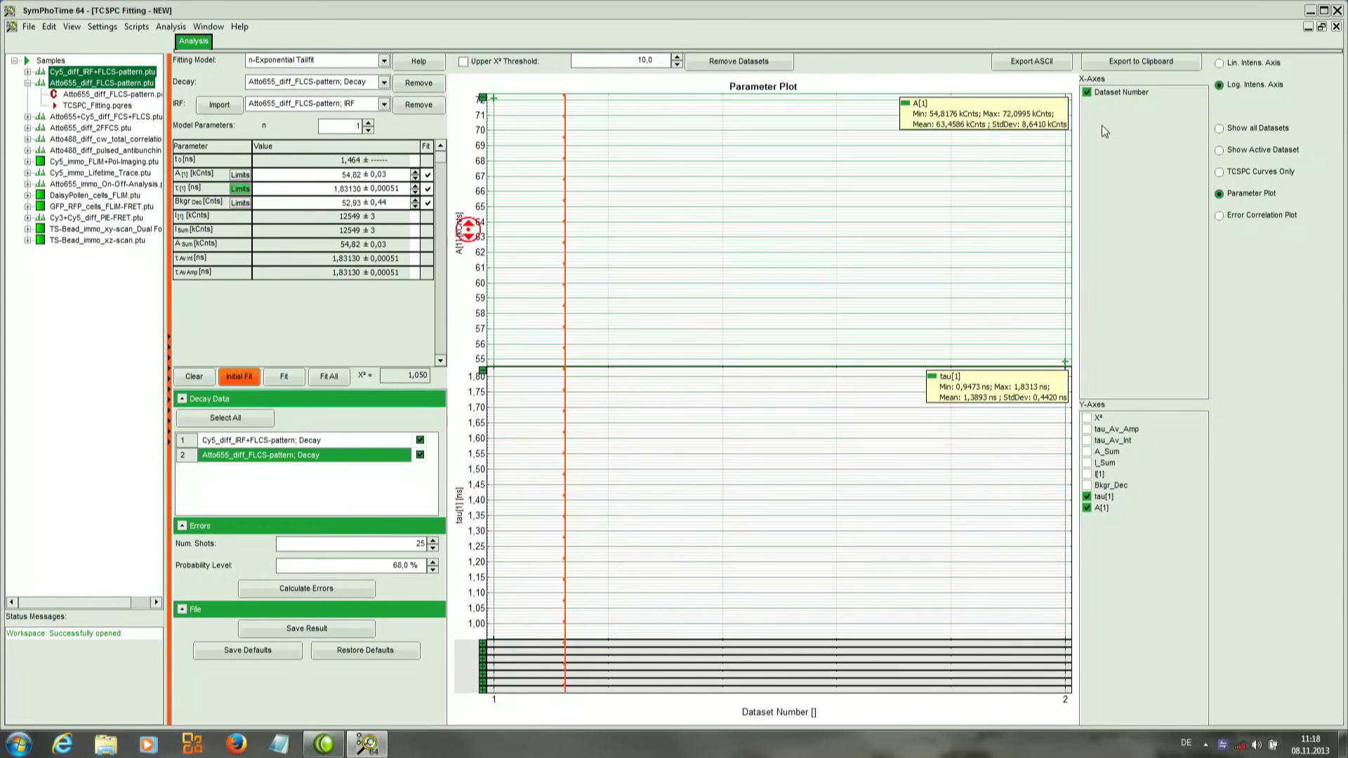
Open the exported FitValues file from the desktop in Notepad
left_click(1310, 12)
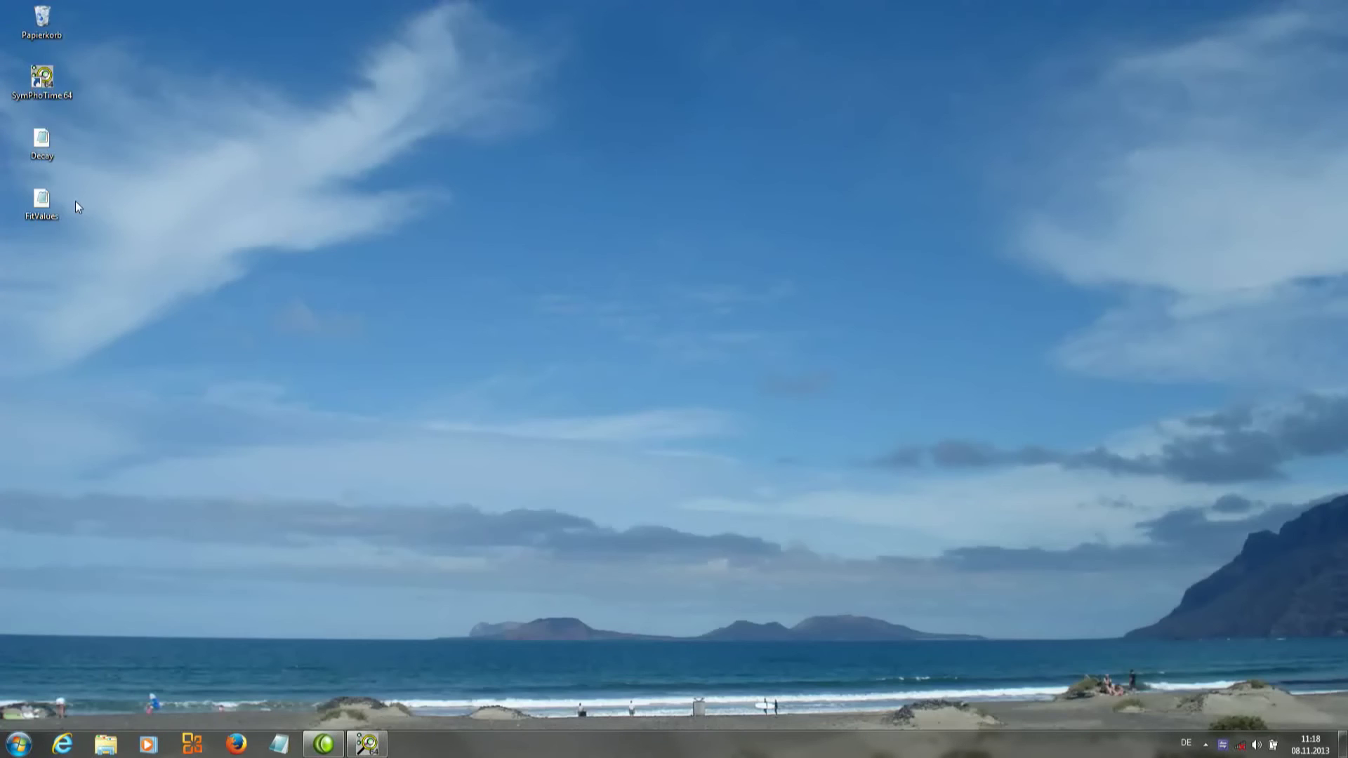
left_click(38, 201)
double_click(39, 201)
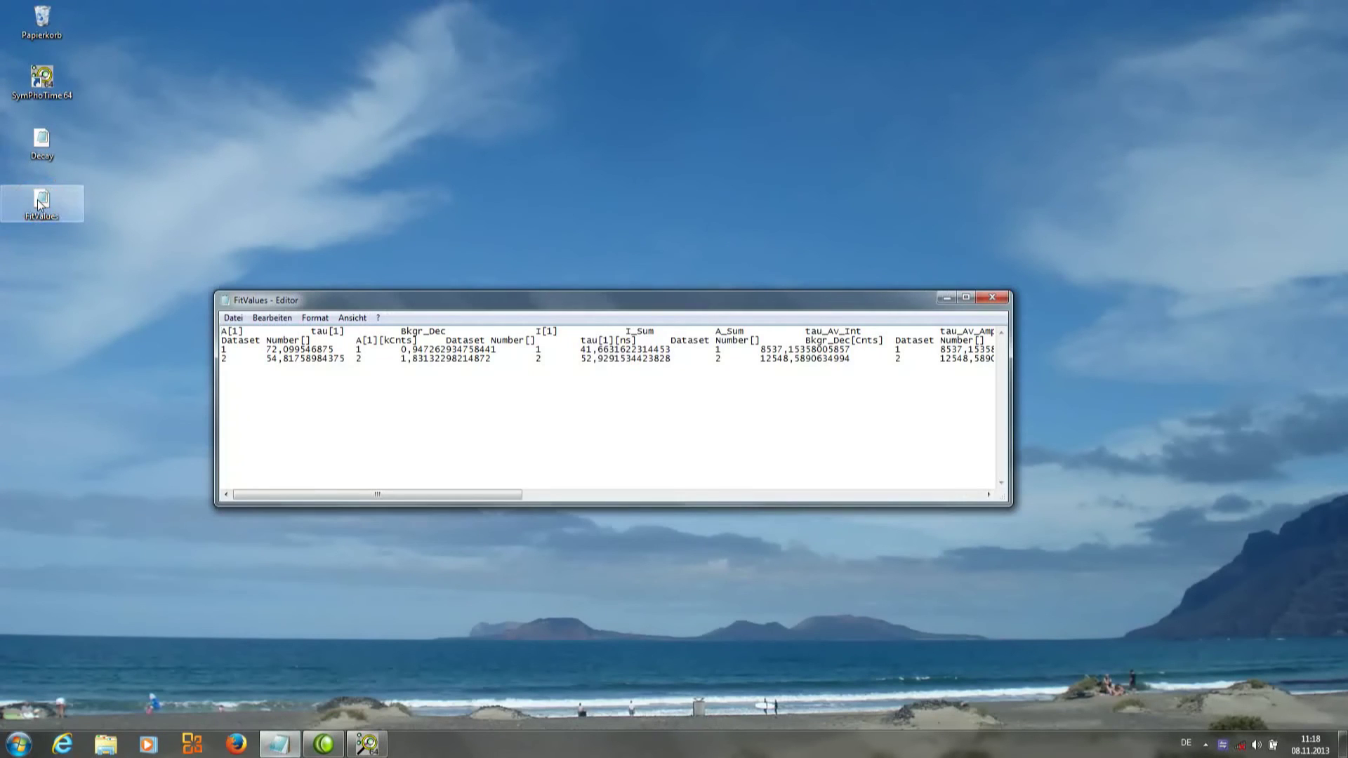
Replace dataset numbers 1 and 2 with Cy5 and ATTO655, saving the file on close
left_click_drag(226, 347, 221, 349)
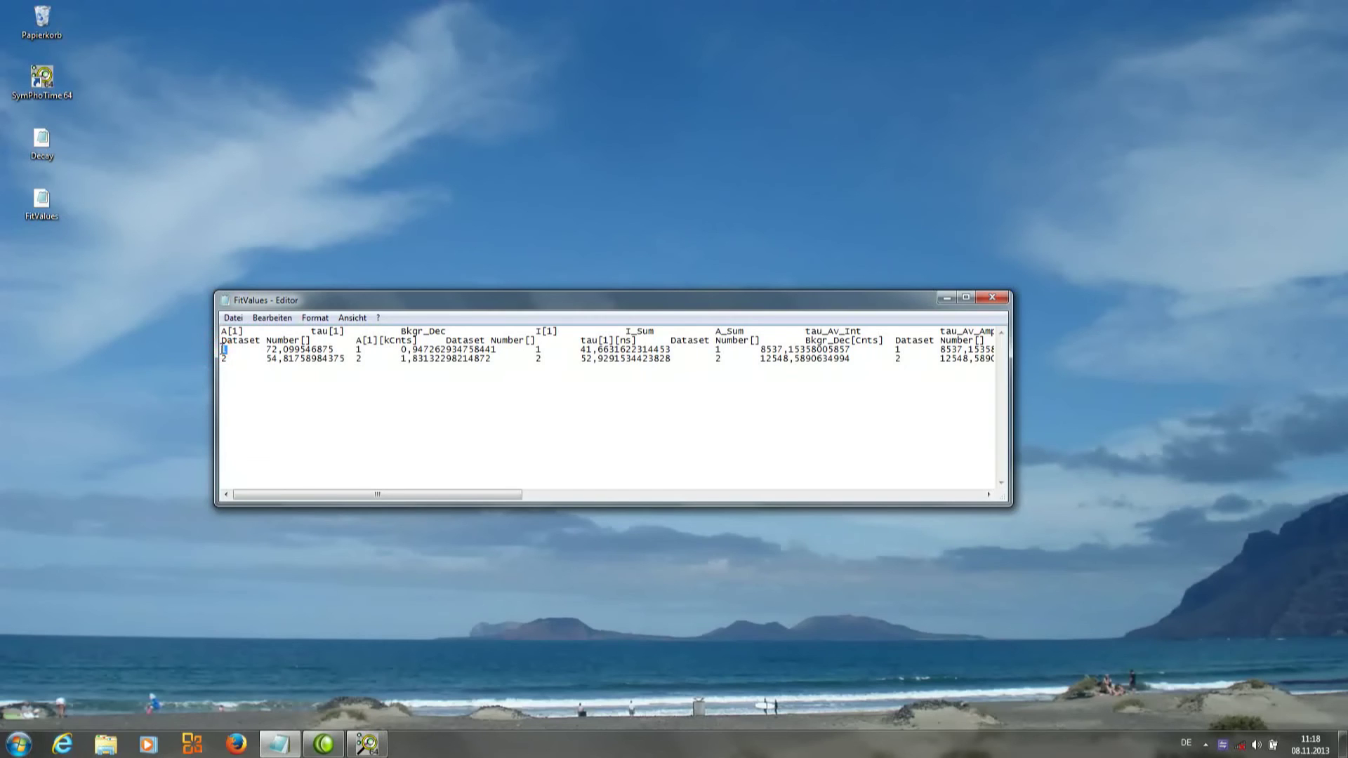
type("Cy5")
left_click_drag(225, 360, 214, 359)
type("ATTO655")
left_click(992, 299)
left_click(628, 382)
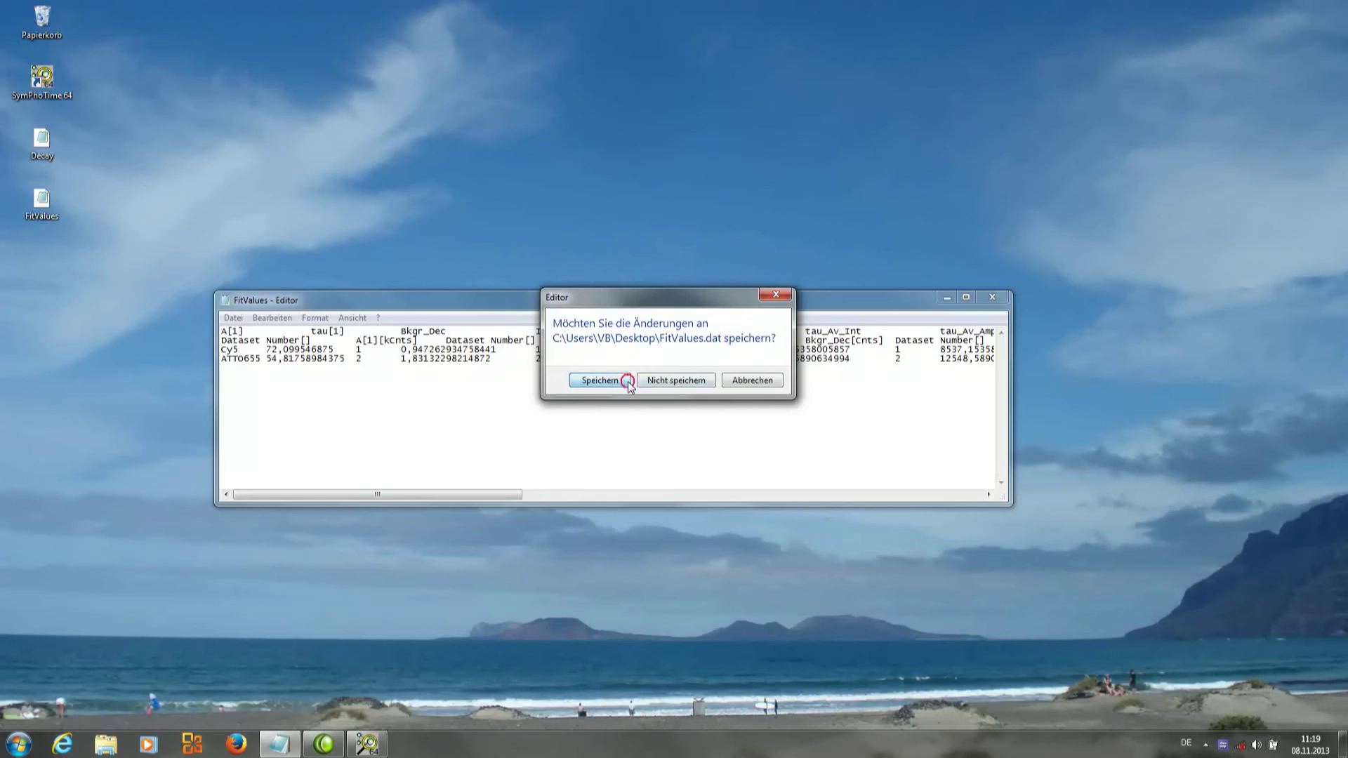
Save the fit results as TCSPC_Fitting_1.pqres and close the fitting session
left_click(368, 743)
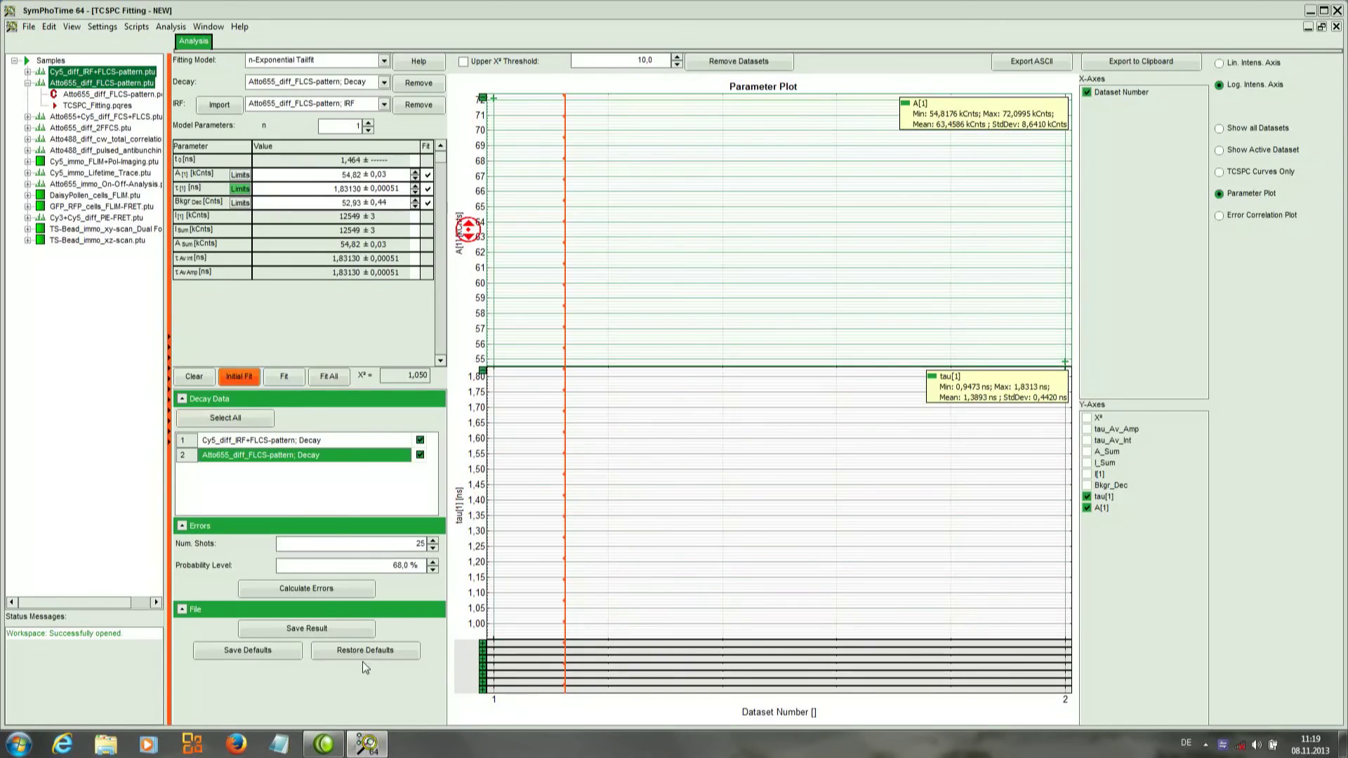
left_click(320, 630)
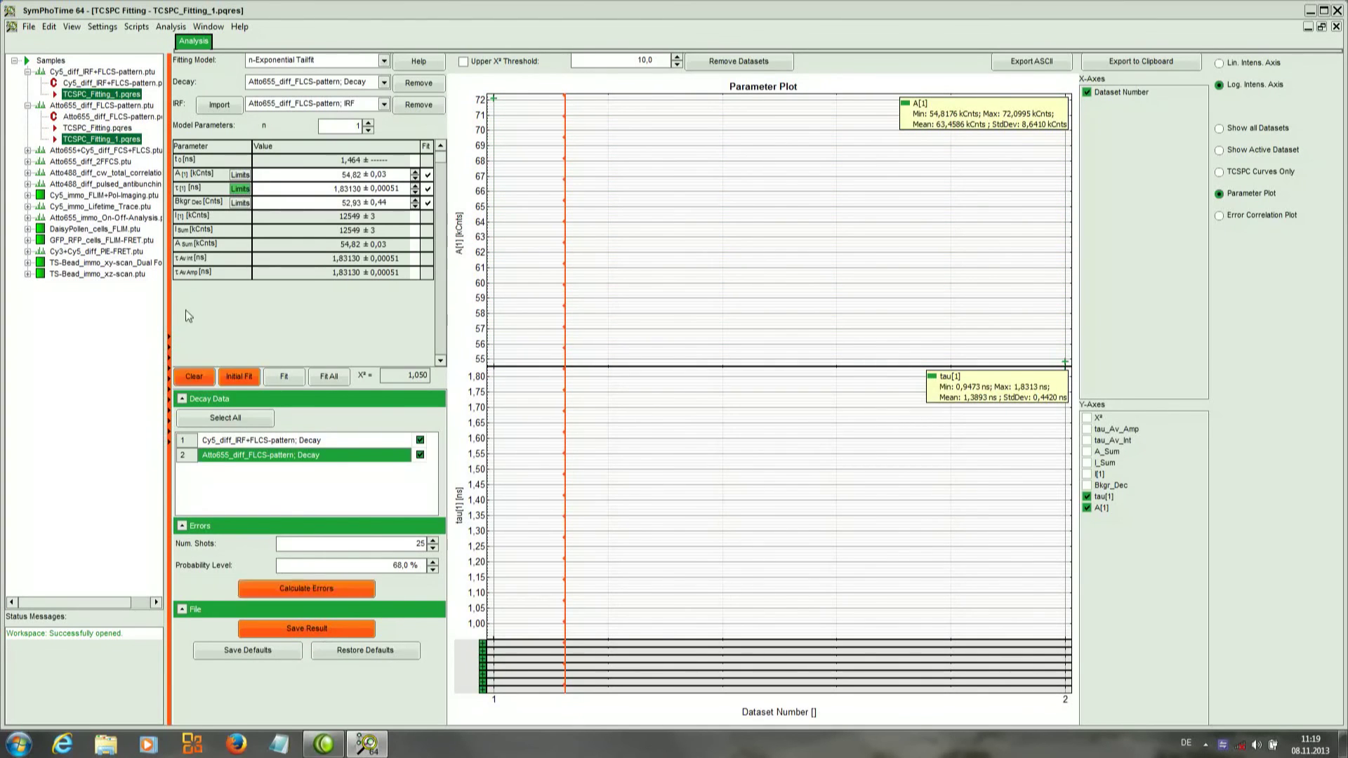
left_click(1336, 27)
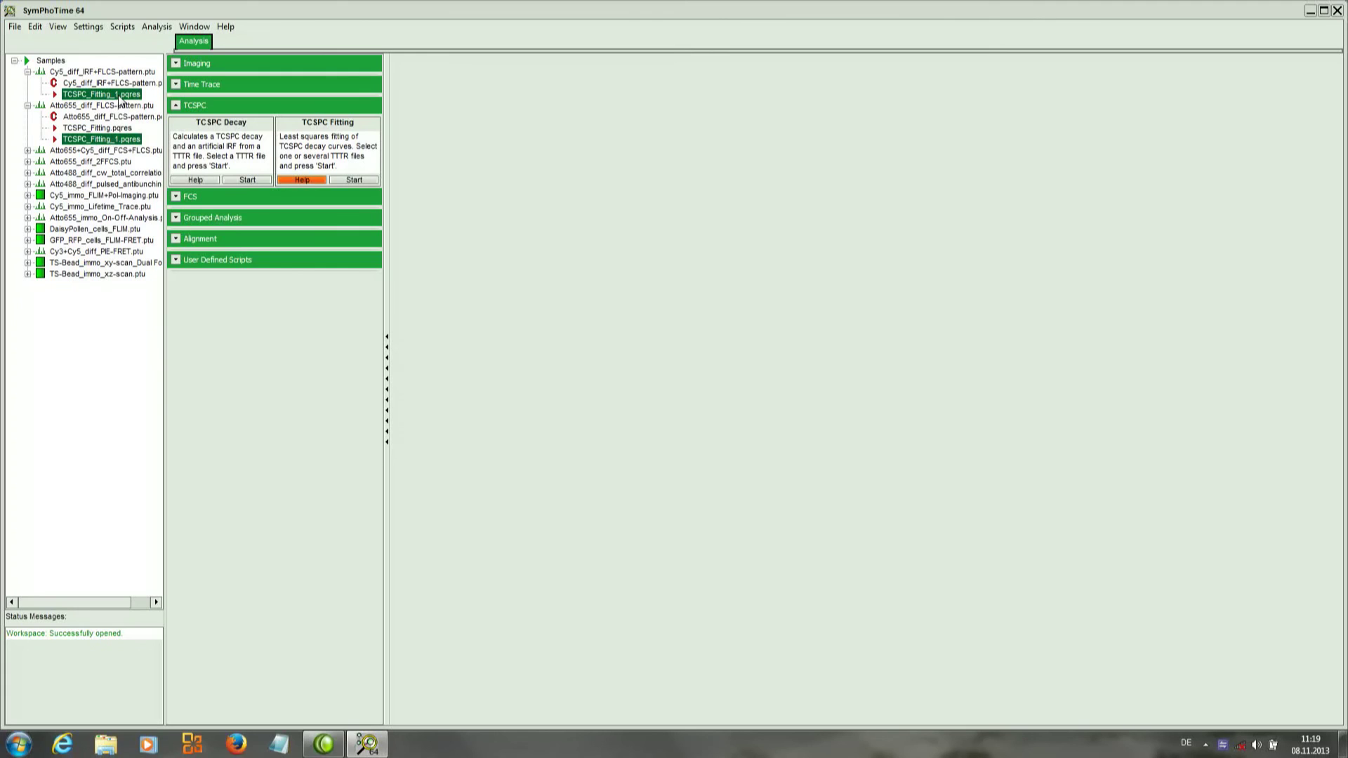
Reopen the saved TCSPC_Fitting_1.pqres result under the Cy5 entry in the tree
left_click(123, 82)
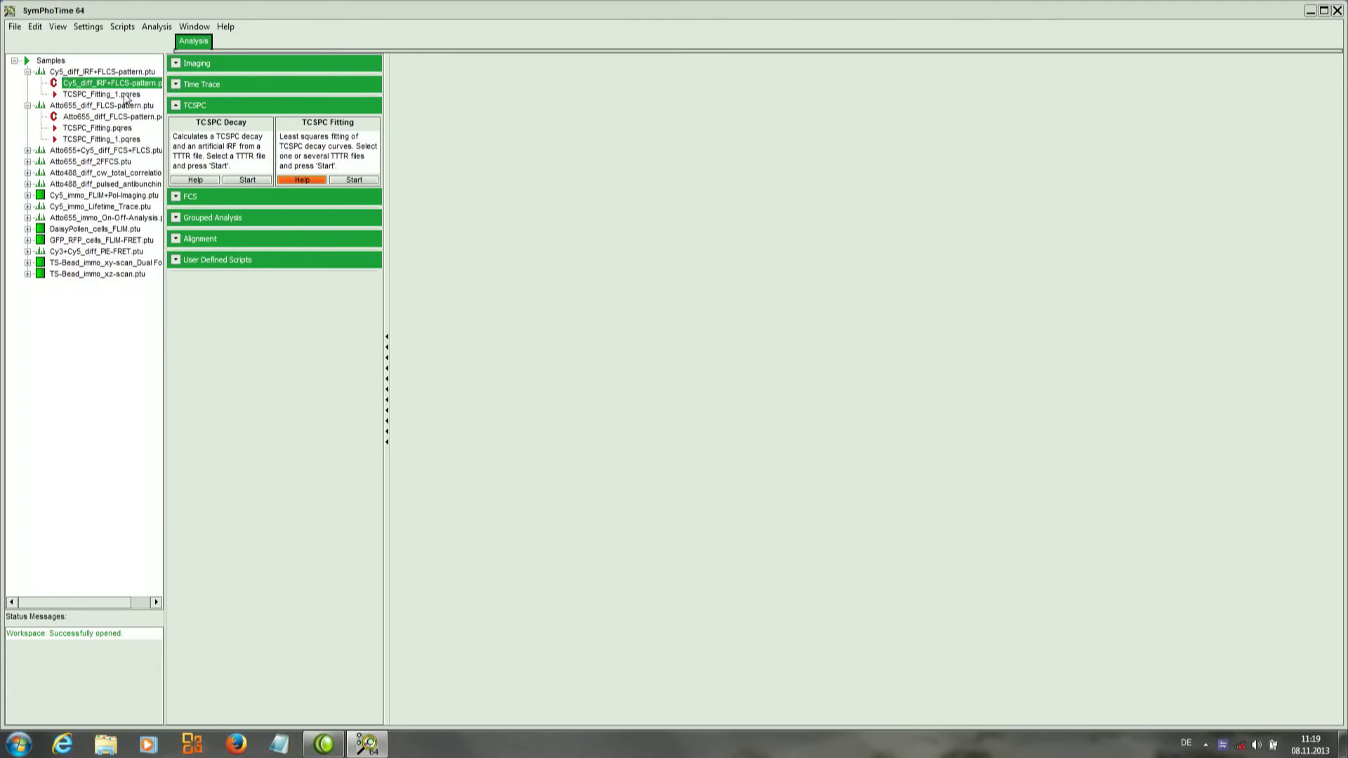
left_click(126, 95)
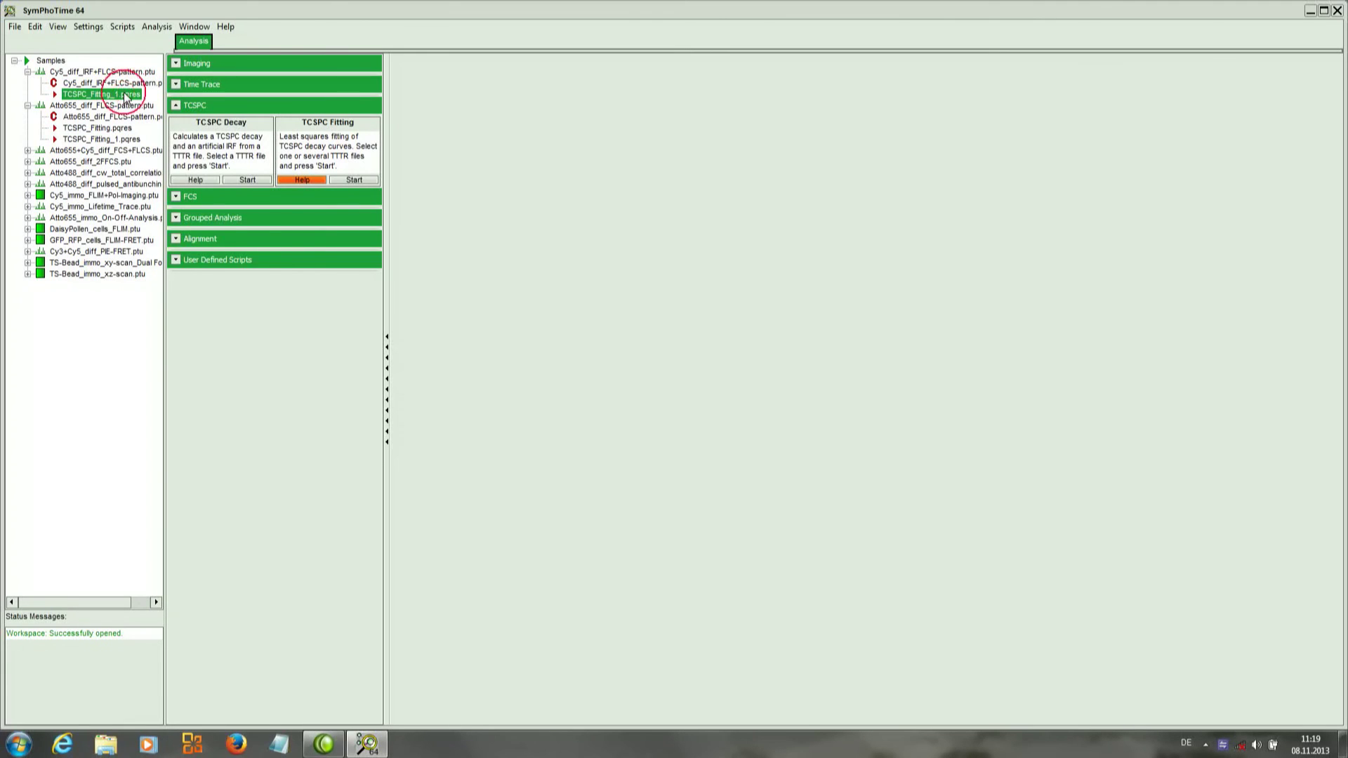
double_click(126, 95)
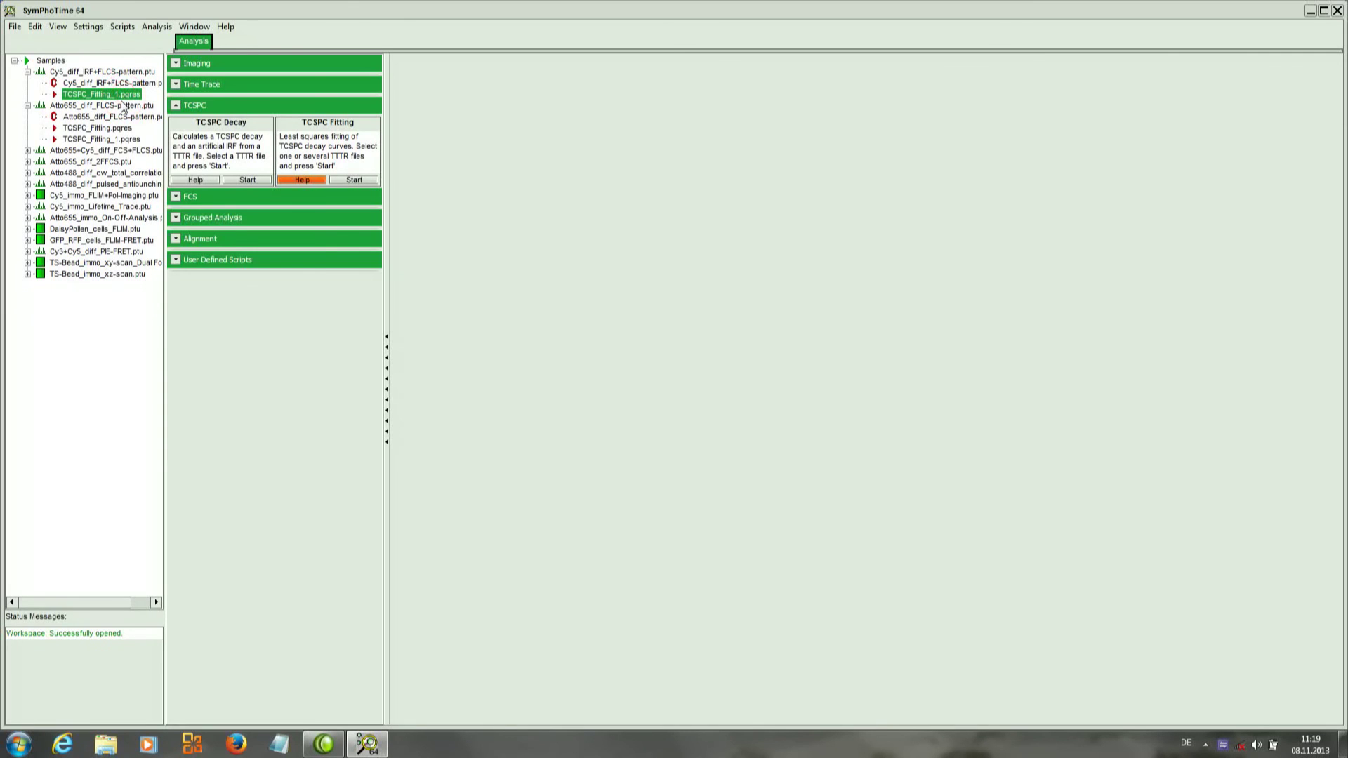